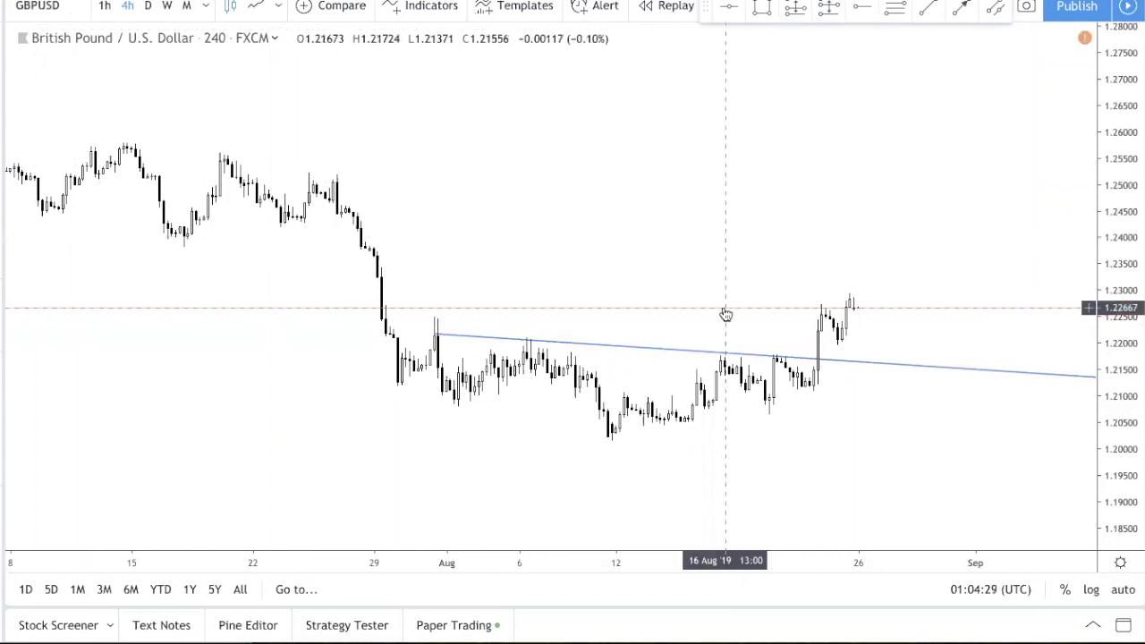
- Switch the GBPUSD chart to the daily timeframe and turn on automatic price scaling
scroll(728, 314, "down", 3)
left_click(148, 7)
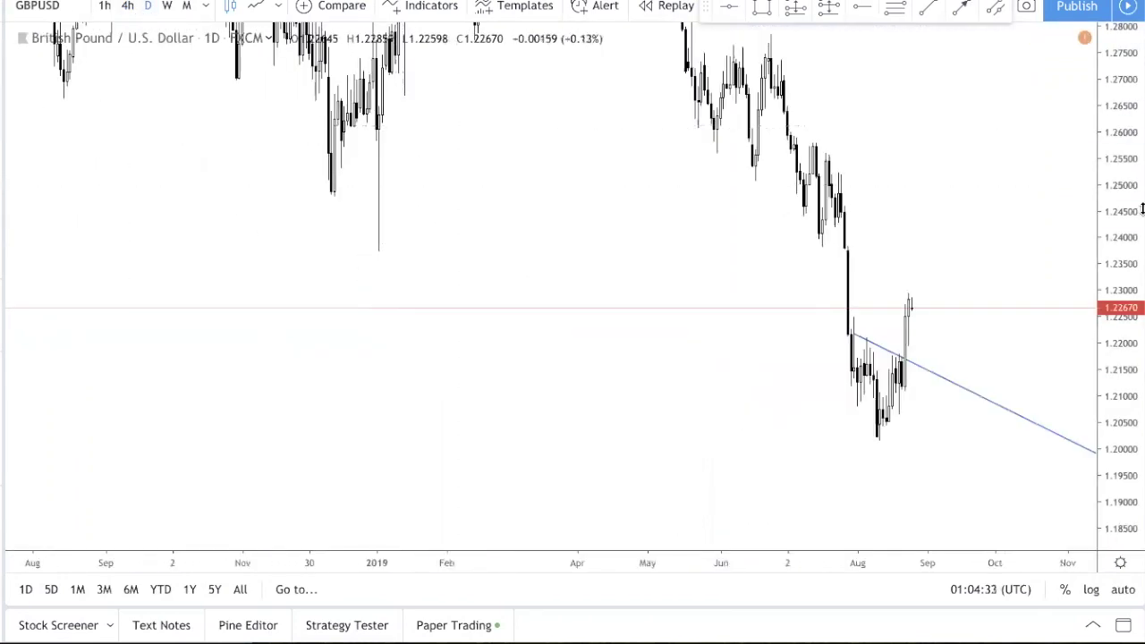
left_click(1112, 593)
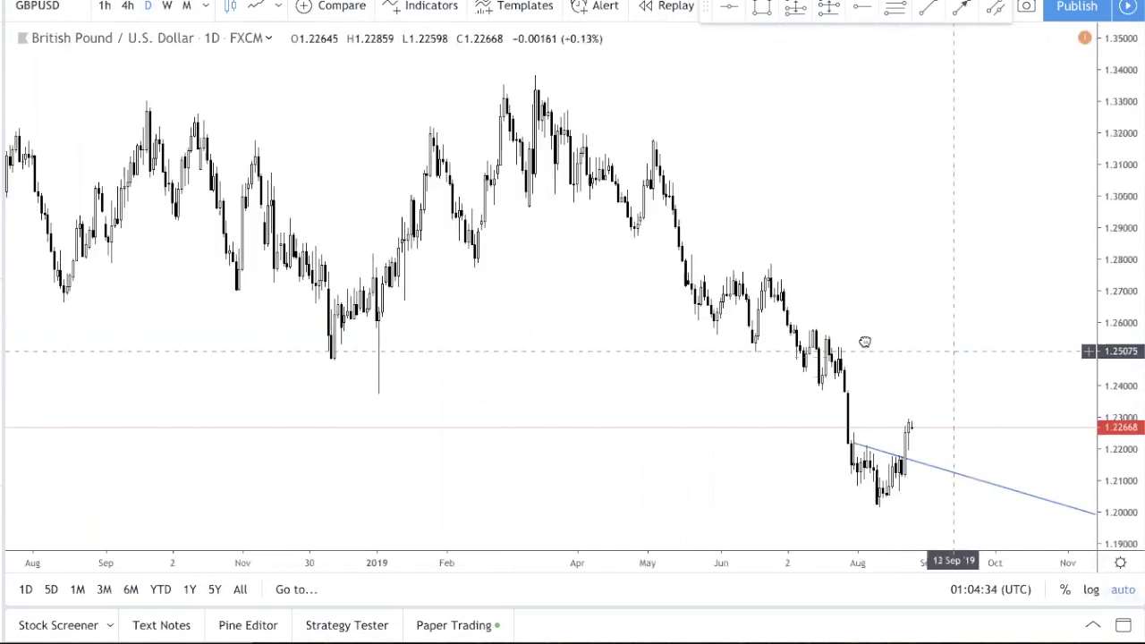
left_click_drag(864, 343, 761, 328)
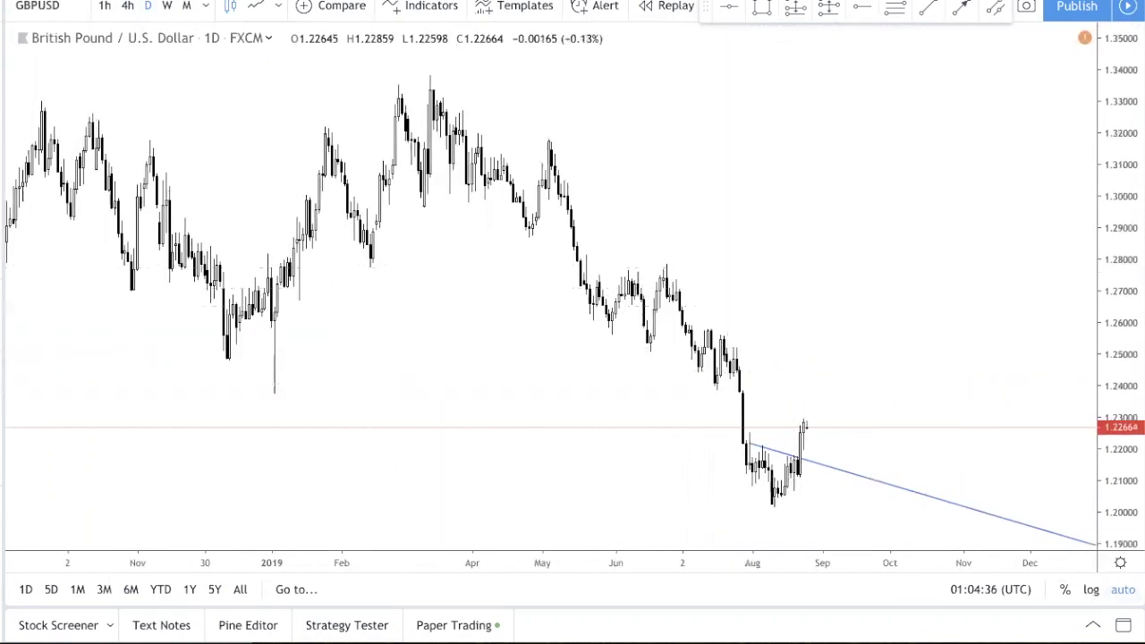
- Draw three arrows tracing the late-June drop to about 1.239, the July pullback to about 1.257 and the fall to about 1.2005
left_click(959, 10)
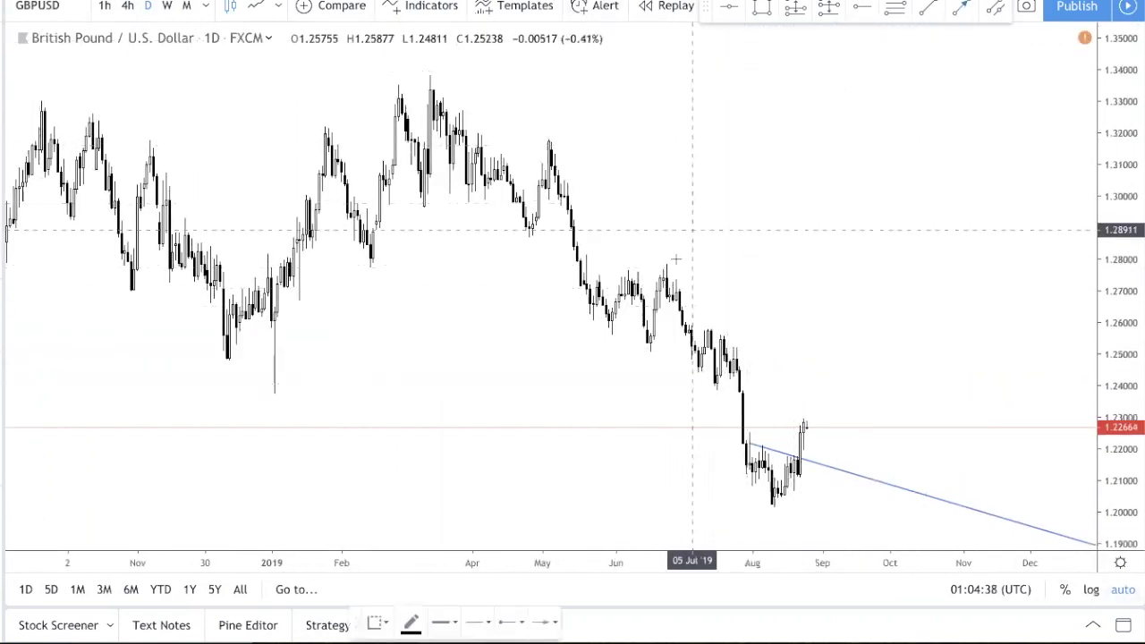
left_click_drag(663, 266, 713, 384)
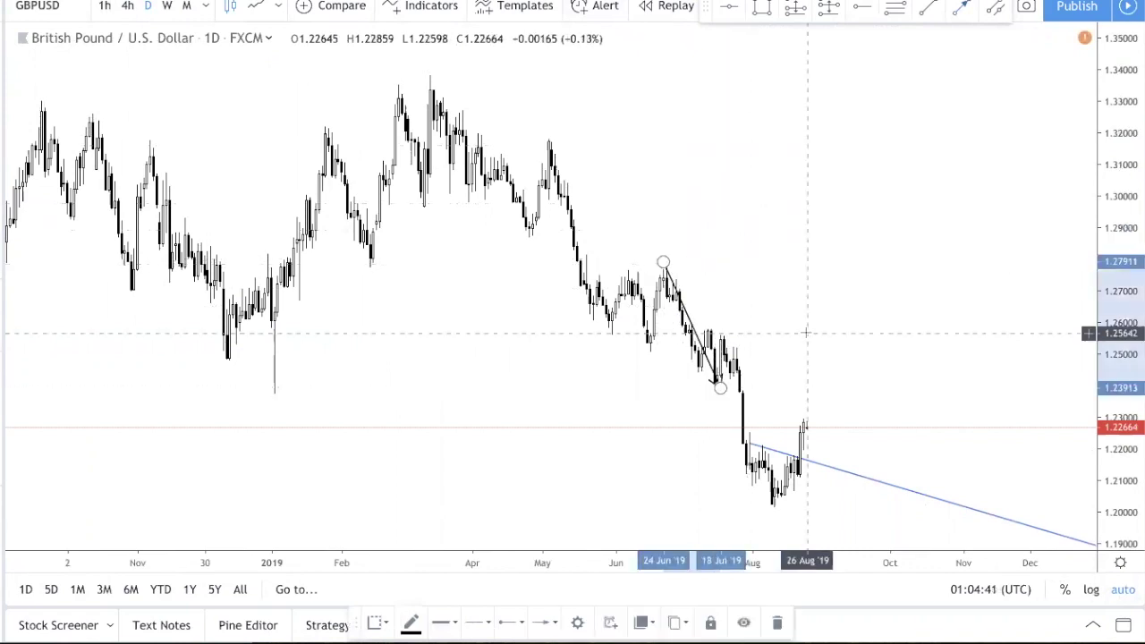
left_click_drag(720, 388, 723, 331)
left_click(960, 7)
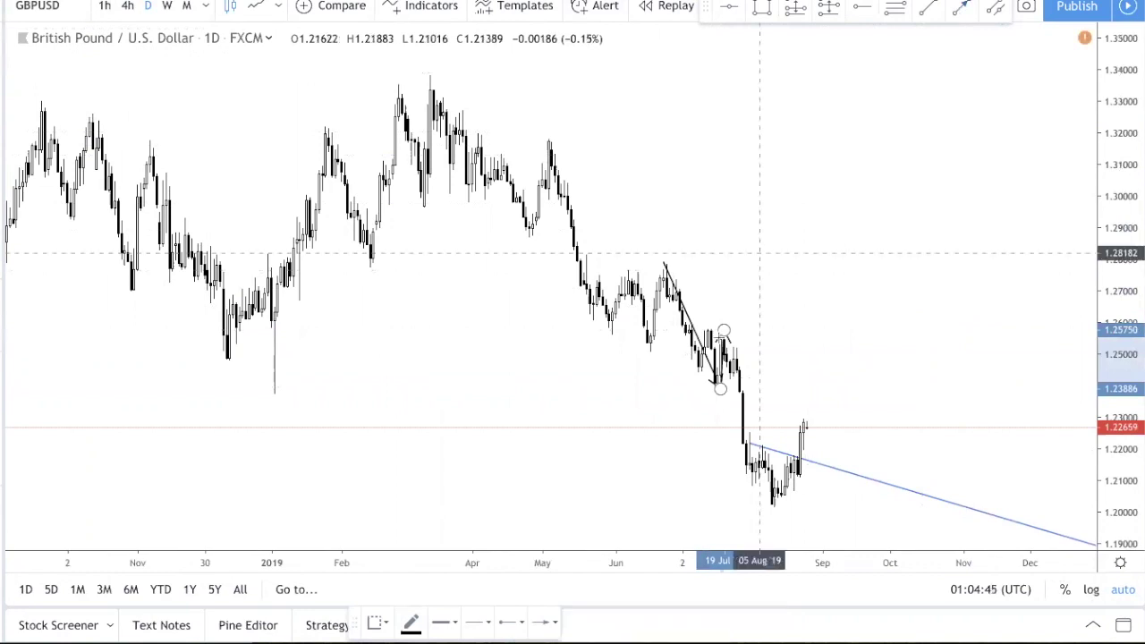
left_click_drag(741, 391, 771, 510)
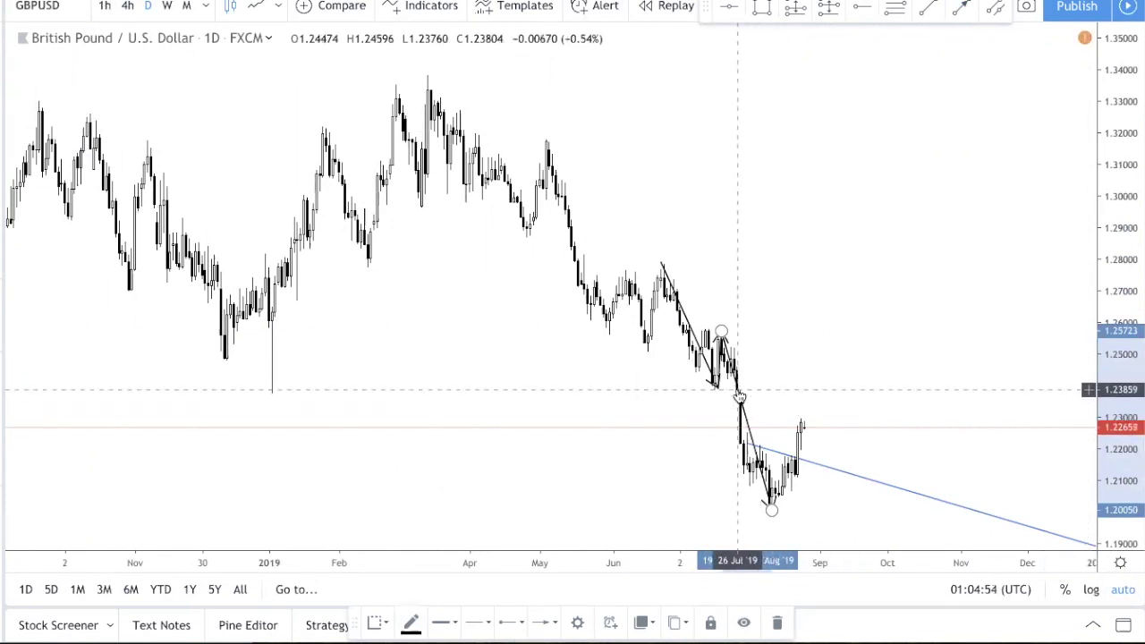
- Delete the arrows drawn along the June to August price swings
key("Delete")
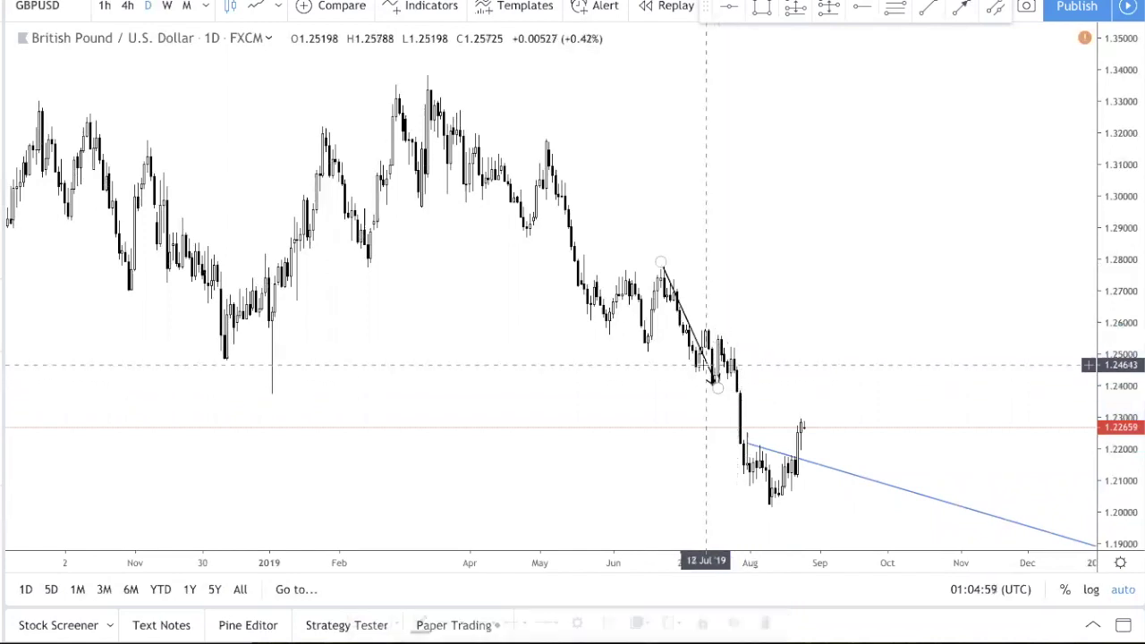
left_click(711, 376)
key("Delete")
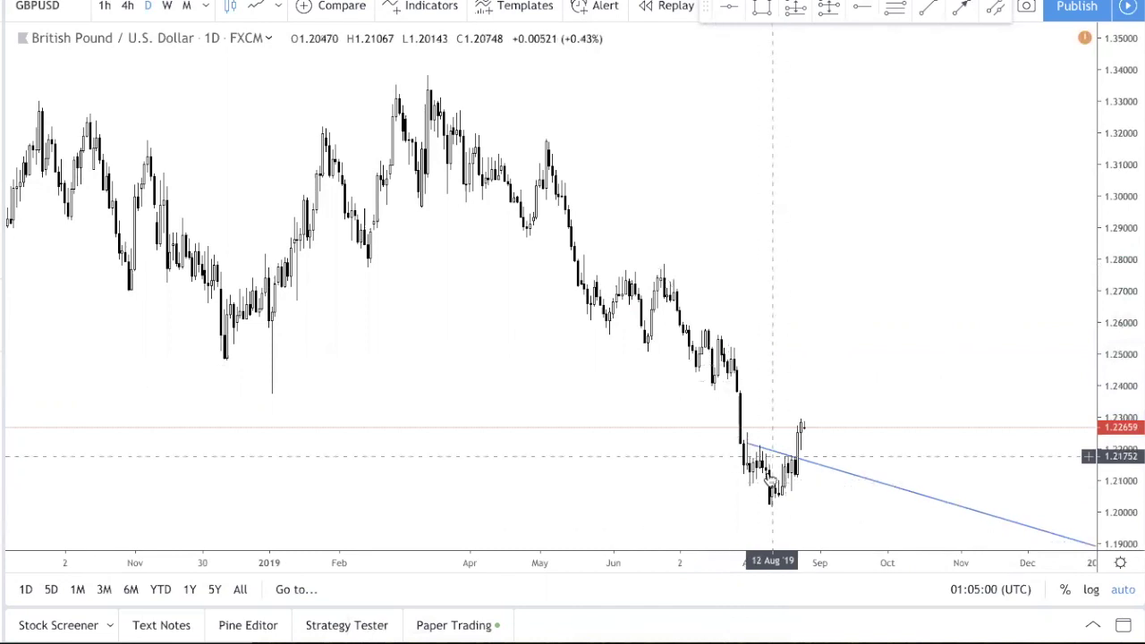
- Change the chart to a line chart and place a horizontal line at the December 2018 low, about 1.2483
scroll(876, 460, "down", 2)
left_click_drag(908, 454, 792, 447)
scroll(771, 448, "up", 1)
scroll(527, 412, "up", 1)
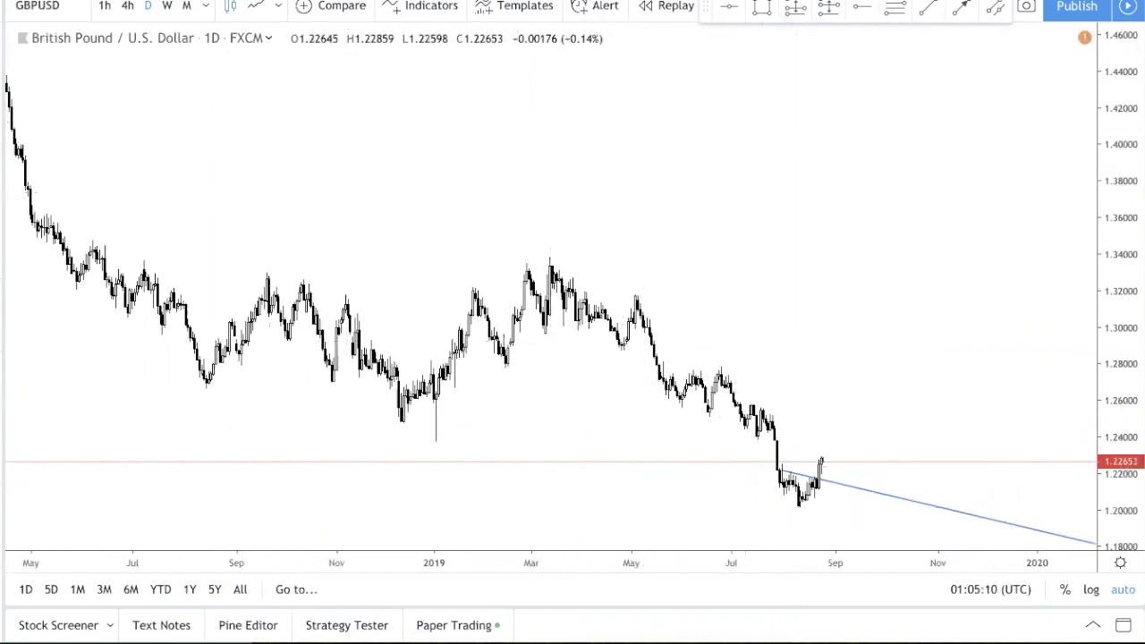
left_click(255, 7)
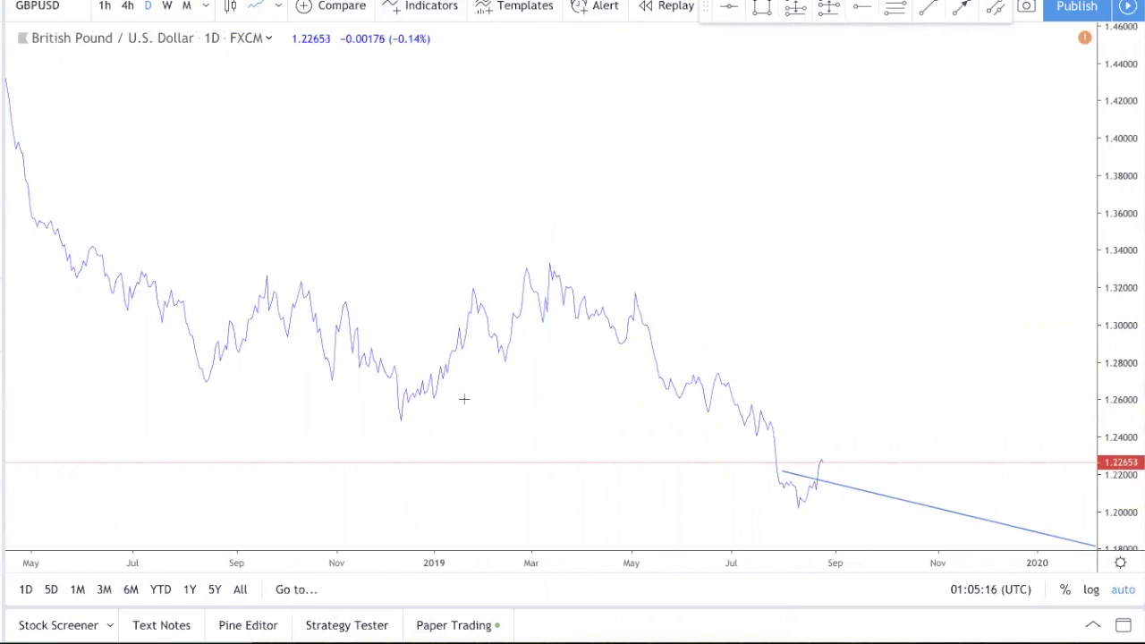
left_click(409, 422)
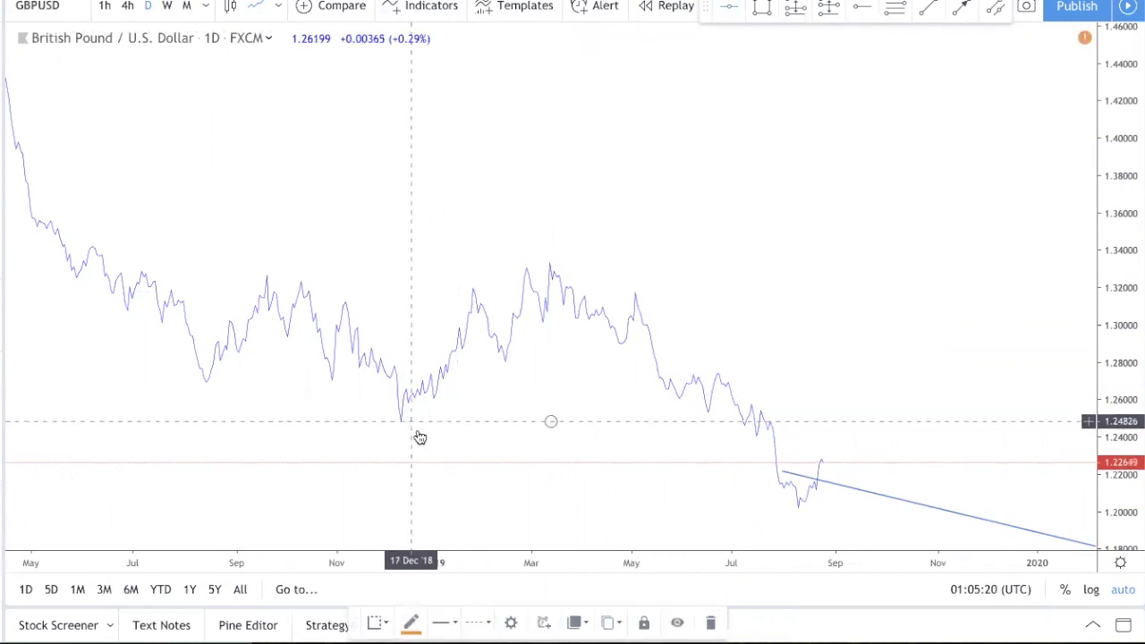
left_click(400, 413)
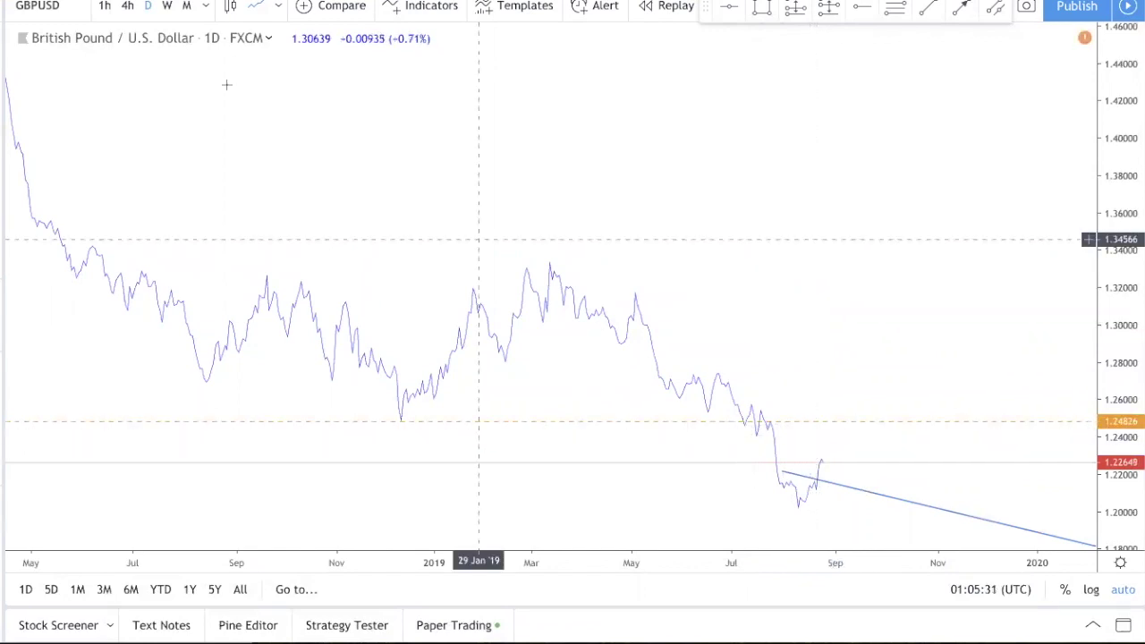
- Return the chart to the 4-hour timeframe with candles, framing the price action since late June
left_click(125, 16)
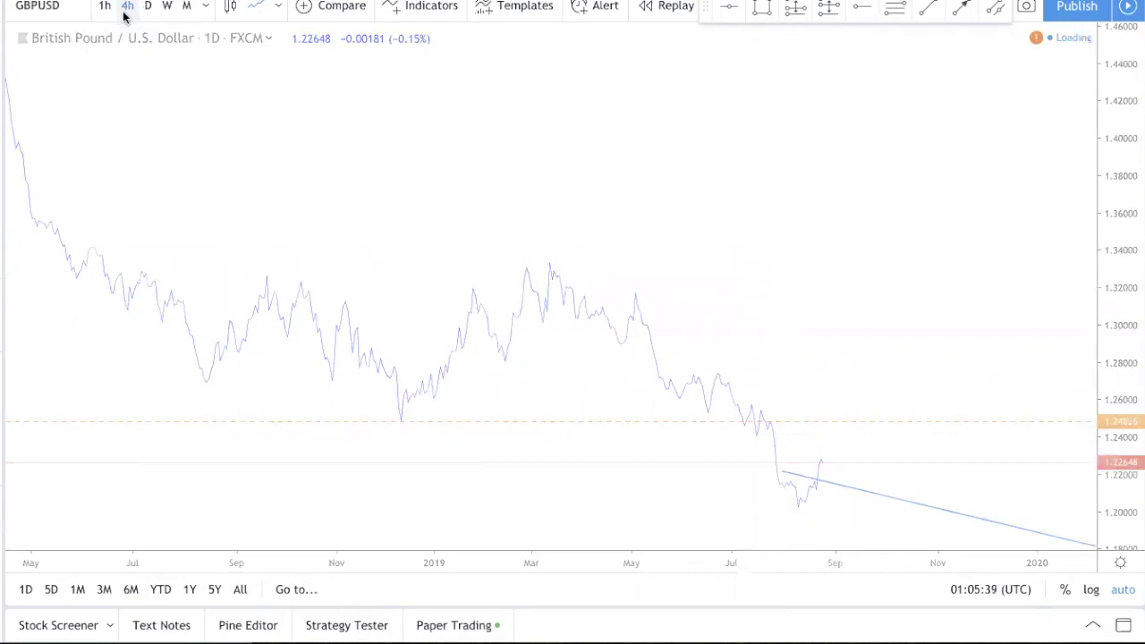
left_click(234, 9)
scroll(635, 320, "down", 3)
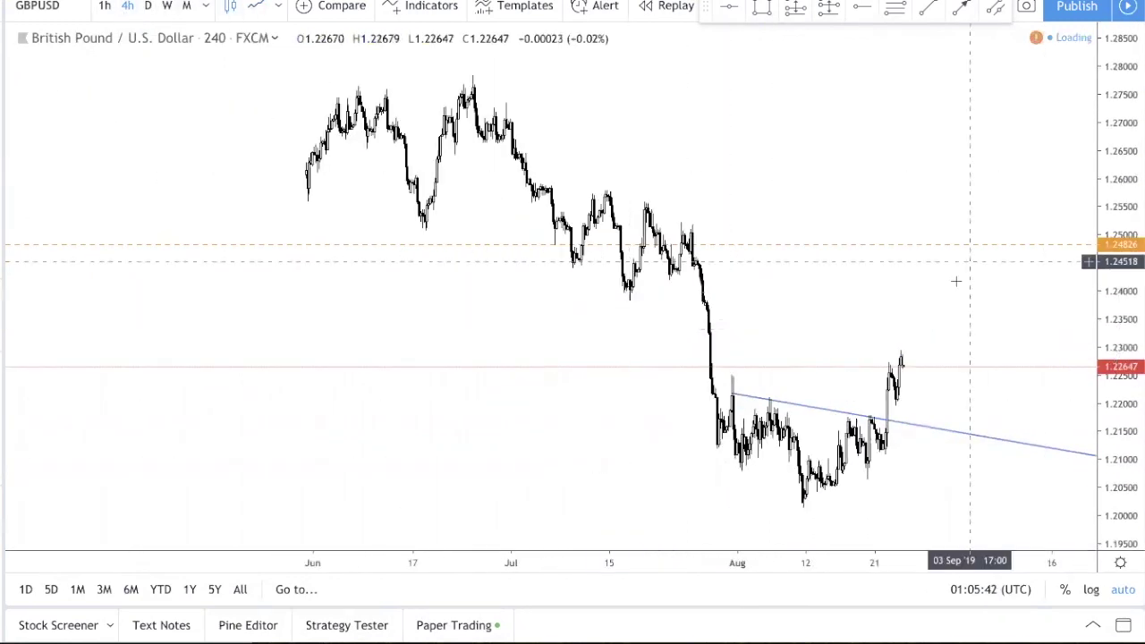
scroll(818, 340, "up", 3)
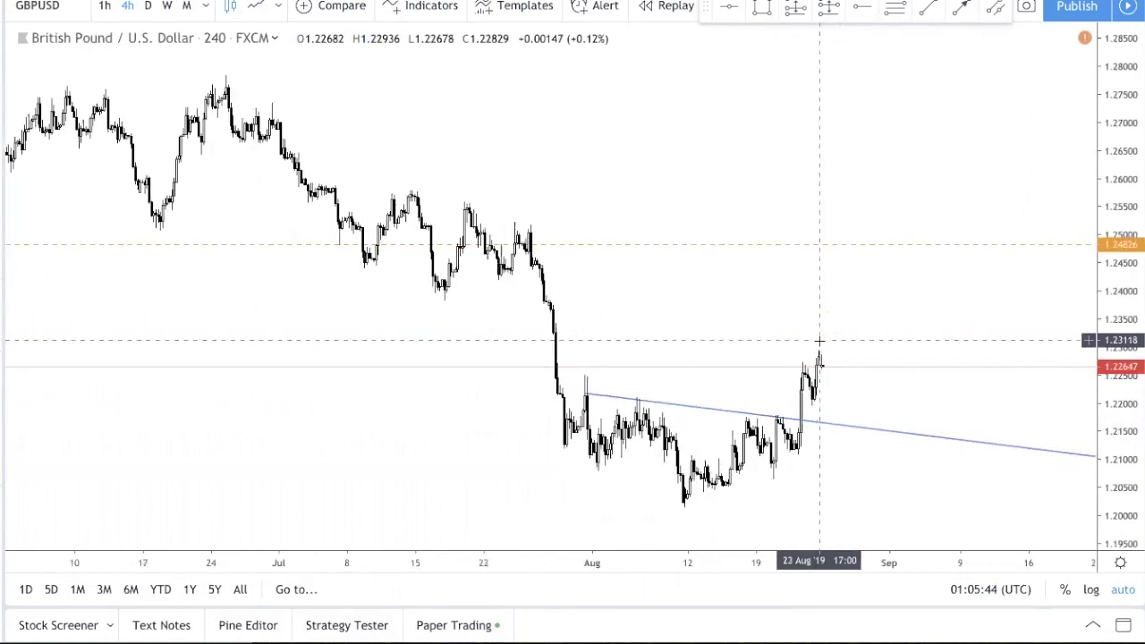
scroll(819, 339, "up", 1)
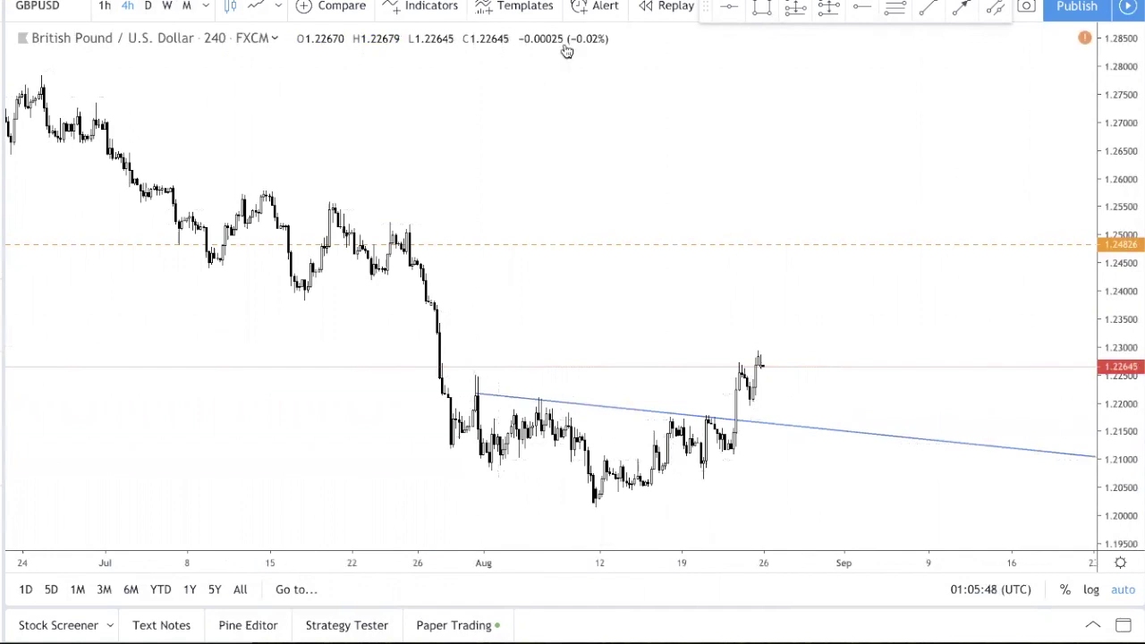
- Mark the early-August, 12 August and 20–21 August lows with three green rectangles
left_click(761, 9)
mouse_move(466, 457)
left_mouse_down()
mouse_move(527, 480)
mouse_move(519, 475)
left_mouse_up()
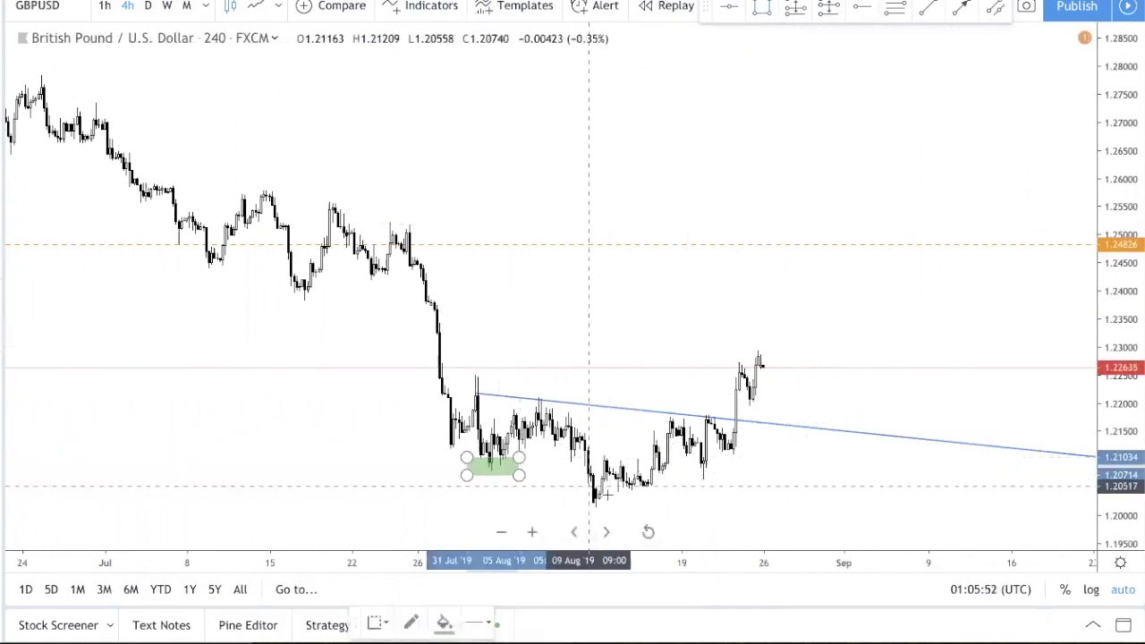
left_click_drag(589, 486, 609, 498)
left_click(759, 11)
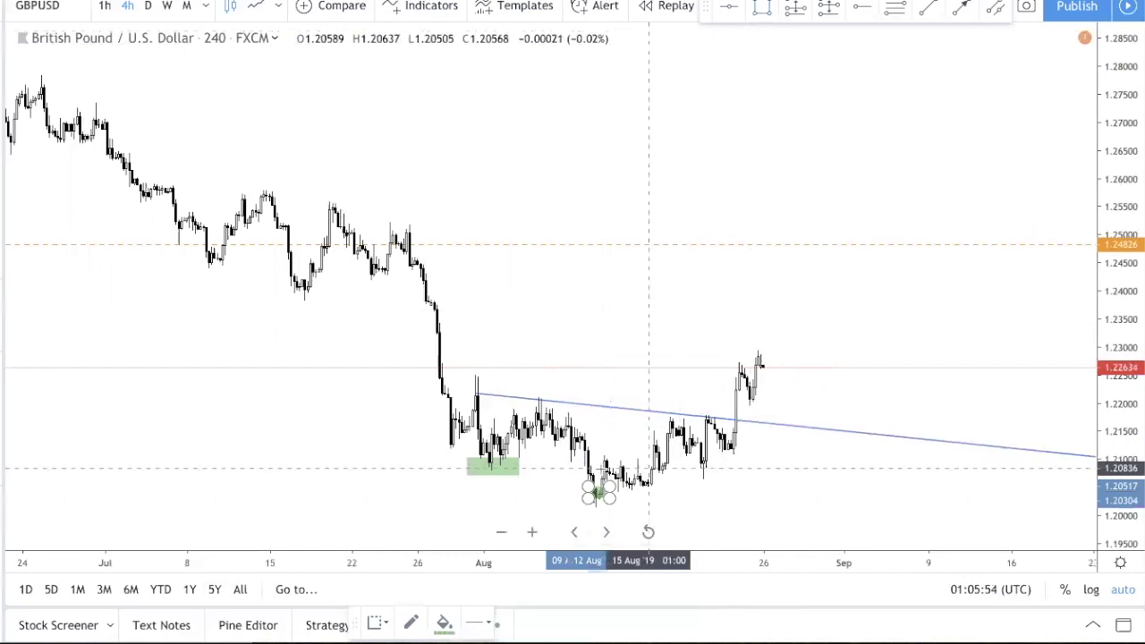
left_click_drag(698, 461, 724, 483)
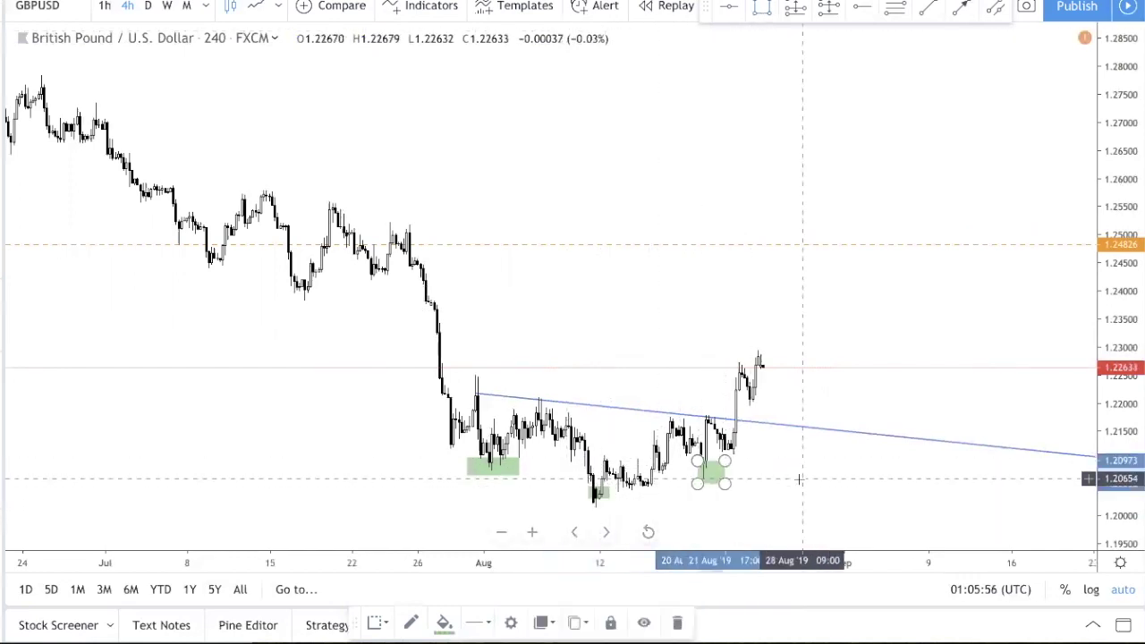
left_click(799, 480)
- Adjust the descending trend line to run from the 31 July high to the 20 August high at about 1.2176
scroll(677, 396, "up", 1)
left_click(473, 391)
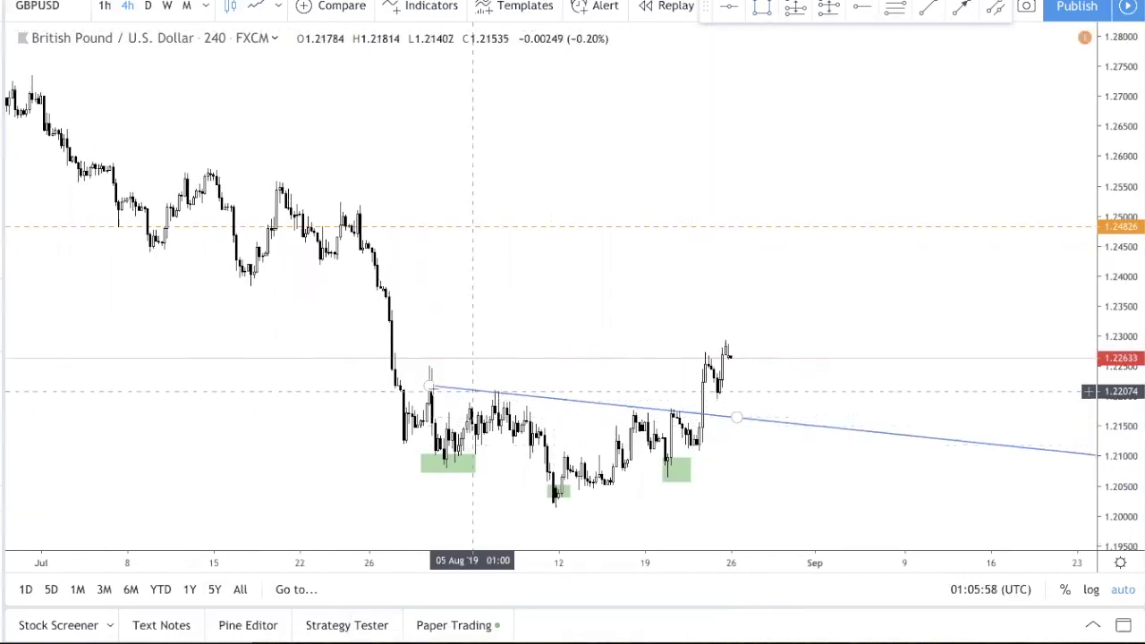
left_click_drag(429, 386, 429, 369)
left_click_drag(736, 416, 673, 411)
left_click_drag(429, 369, 432, 390)
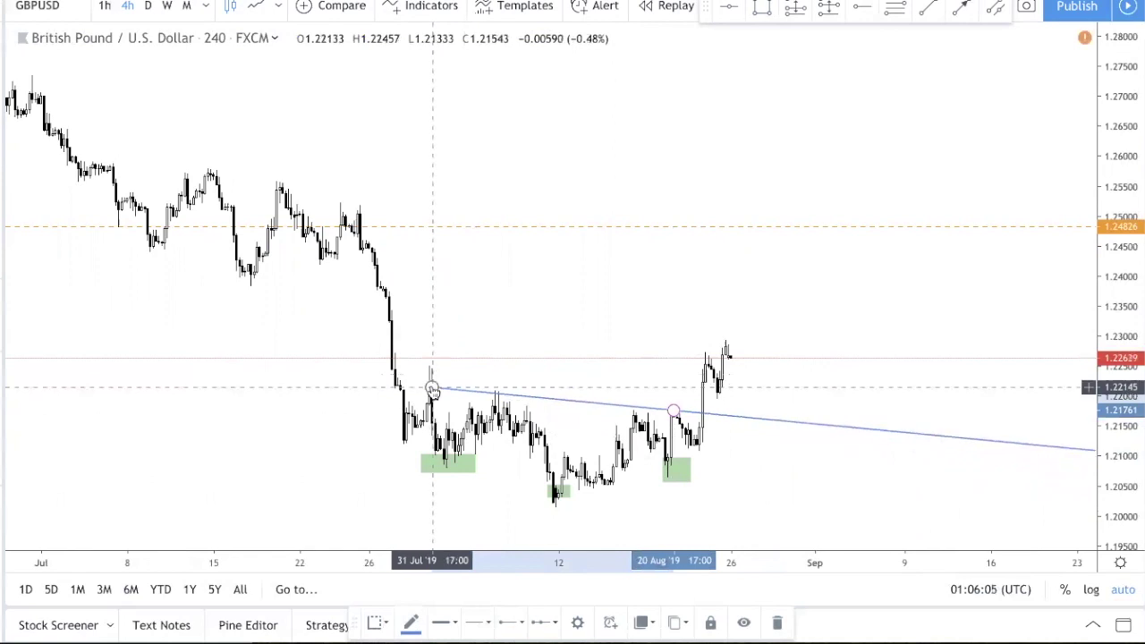
left_click(500, 339)
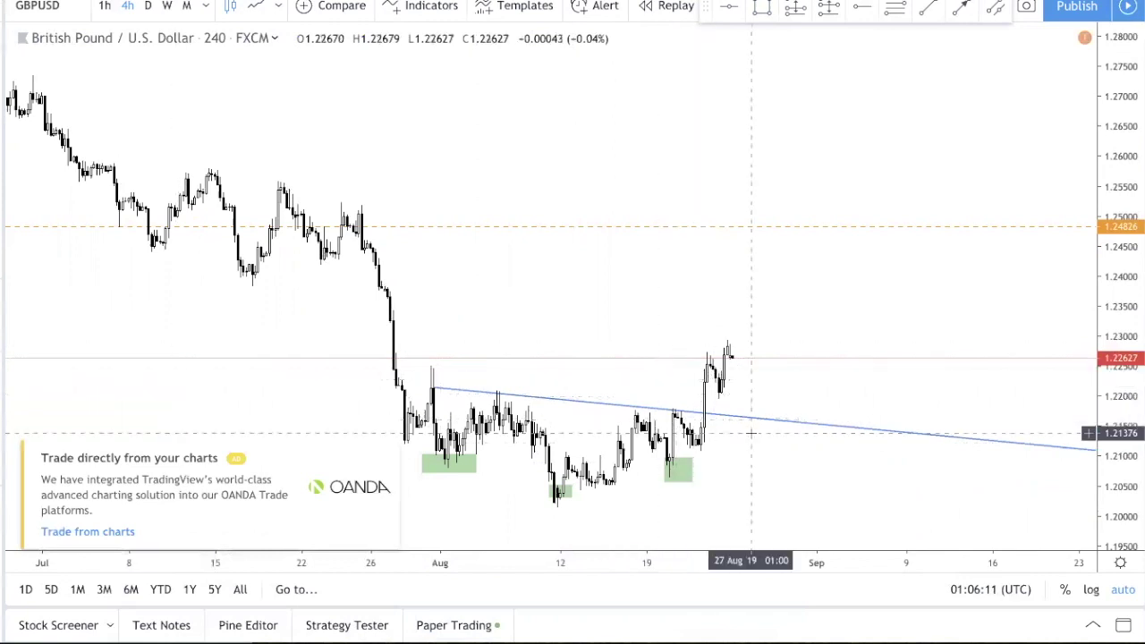
- Delete the green rectangle under the early-August low and close the broker advertisement on the chart
scroll(644, 399, "up", 1)
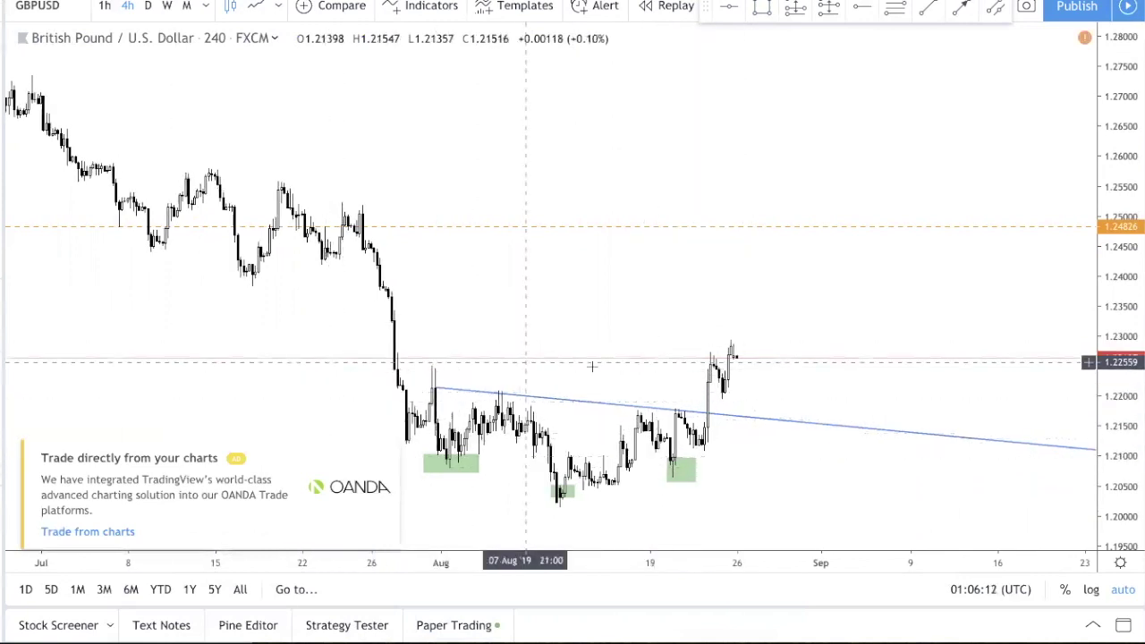
scroll(797, 455, "up", 2)
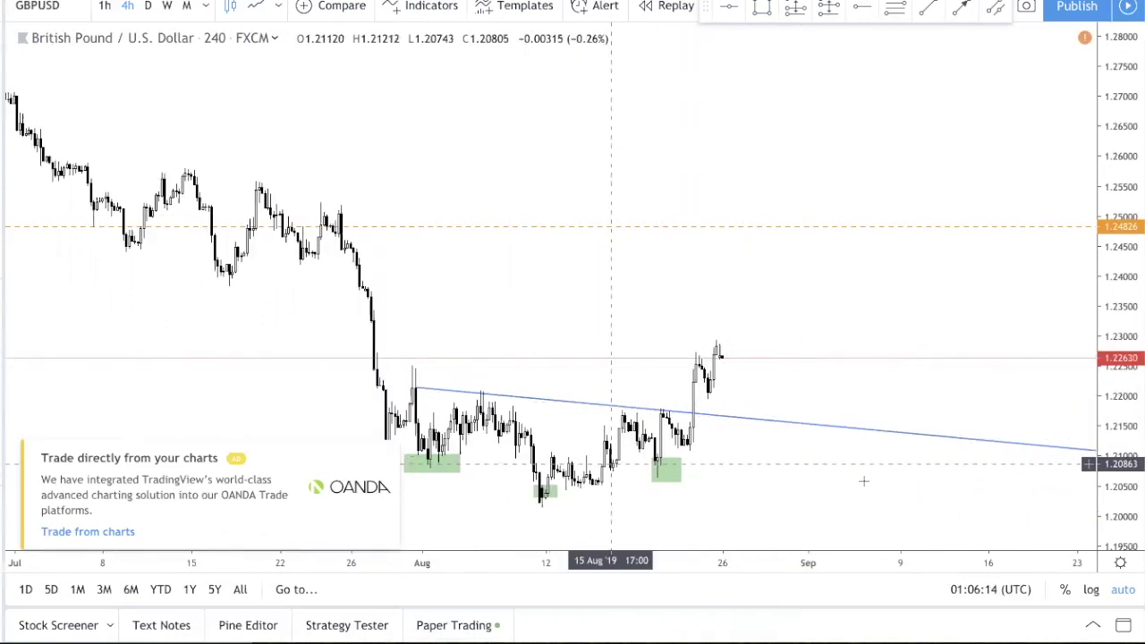
left_click(460, 469)
type("\\")
left_click(951, 188)
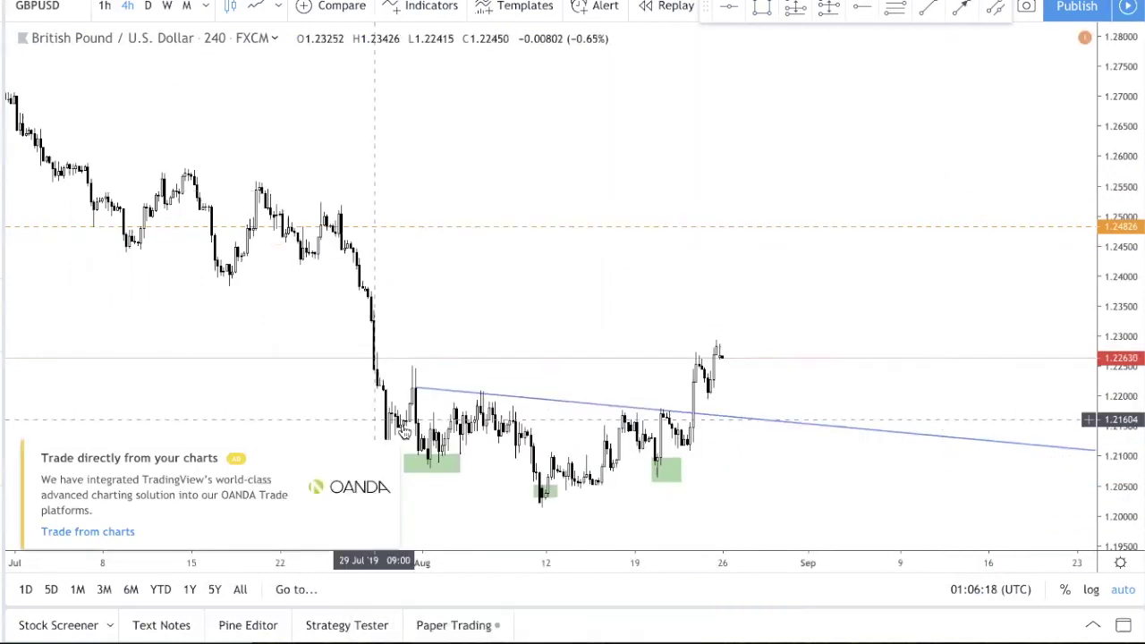
left_click(458, 462)
key("BackSpace")
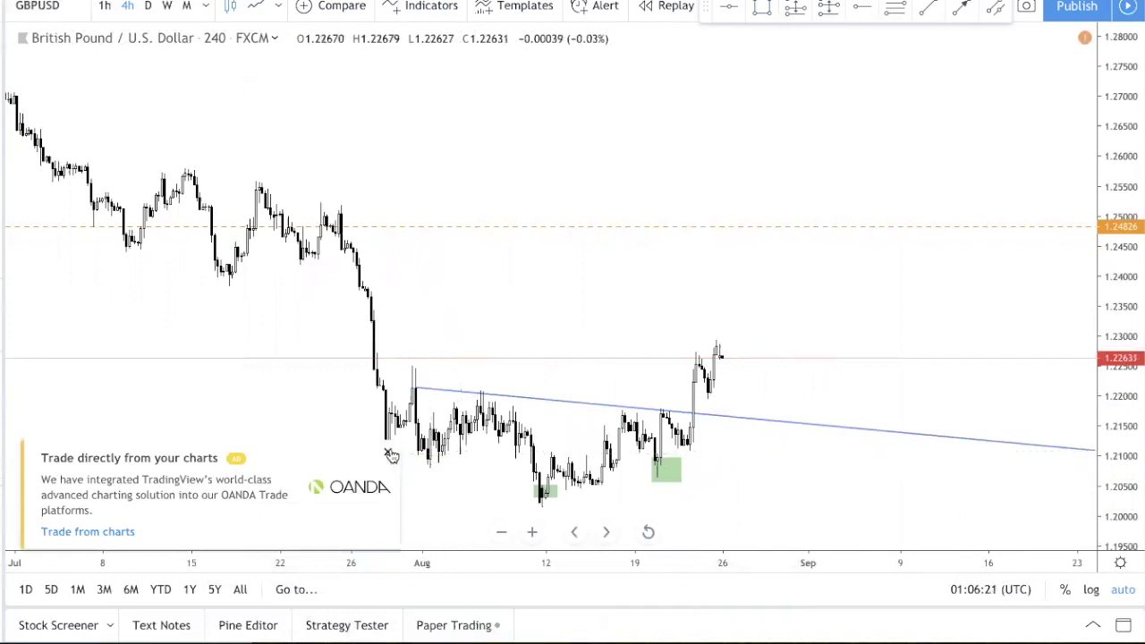
left_click(390, 451)
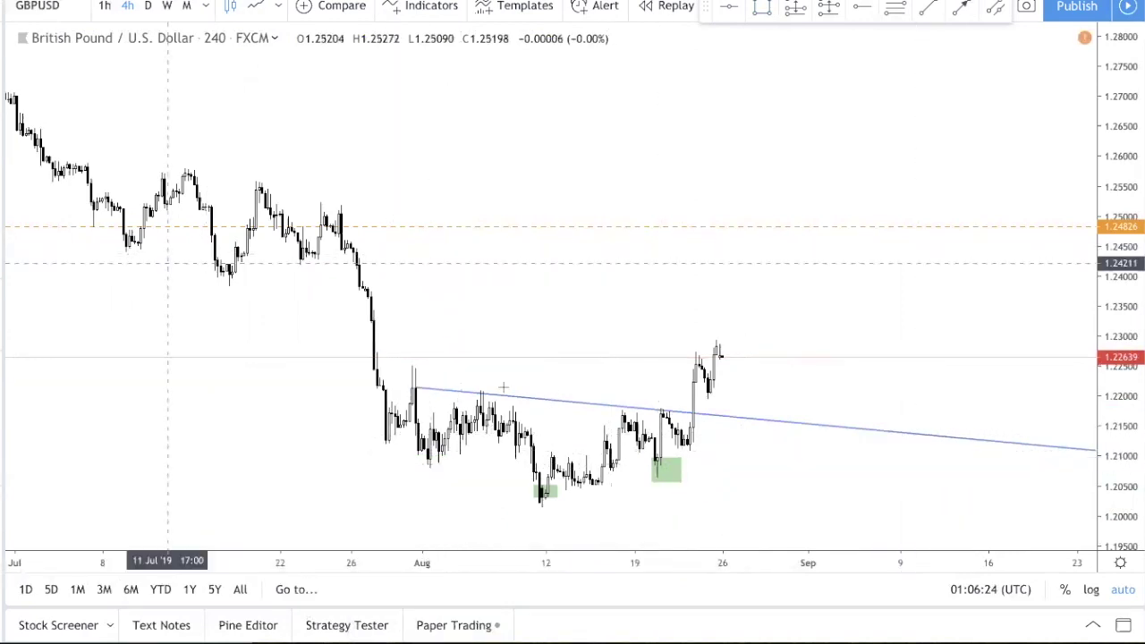
- Mark the 16 August high, the 22 August high and the pullback low after it with green rectangles
left_click(620, 406)
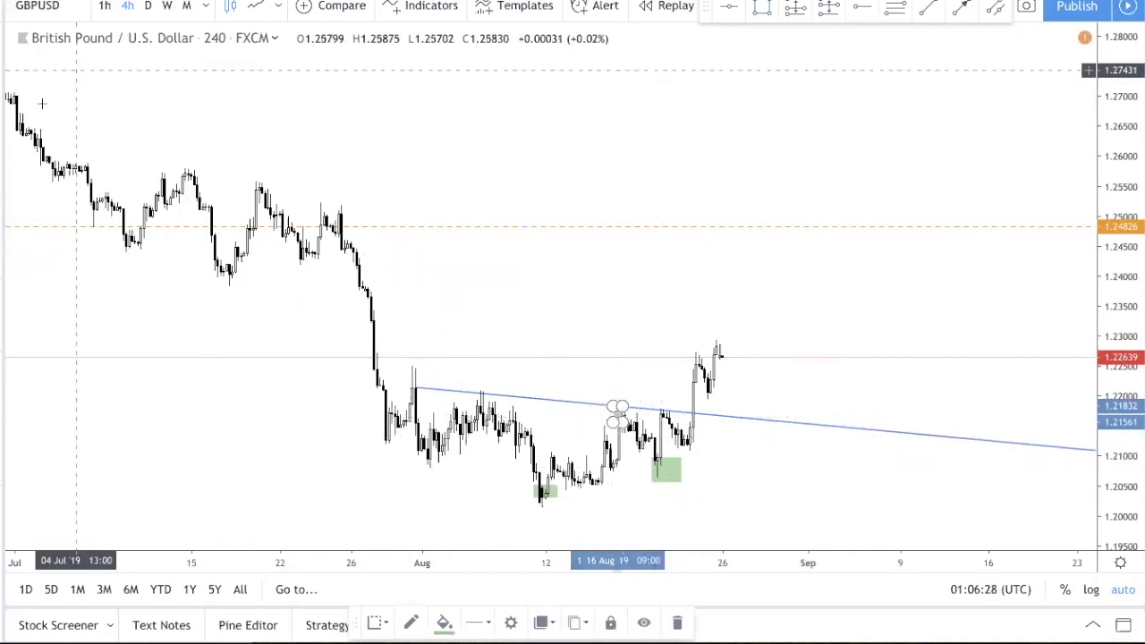
left_click_drag(678, 347, 702, 360)
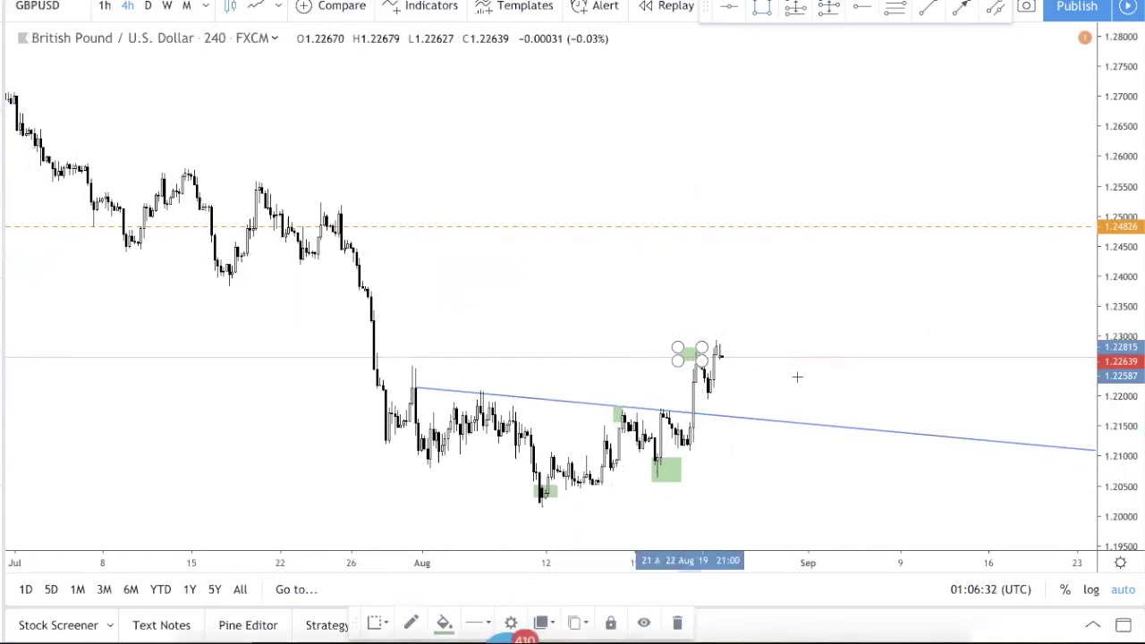
left_click(704, 386)
left_click(725, 398)
left_click(749, 396)
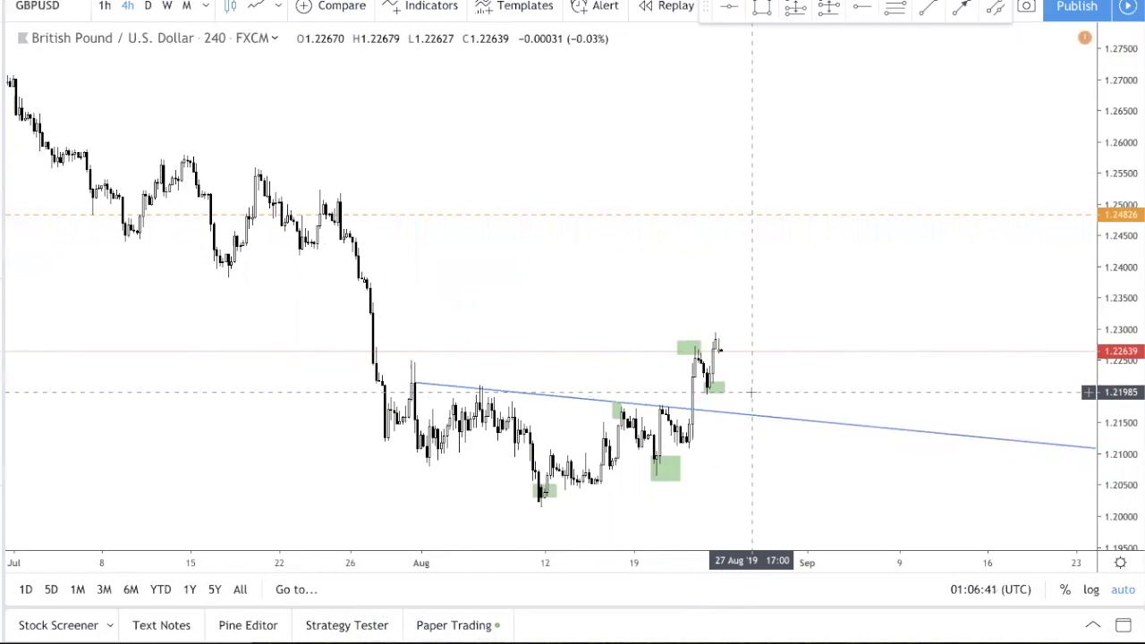
- Mark the latest swing high with a green rectangle spanning about 1.2276 to 1.2306
scroll(861, 334, "down", 1)
scroll(861, 334, "up", 2)
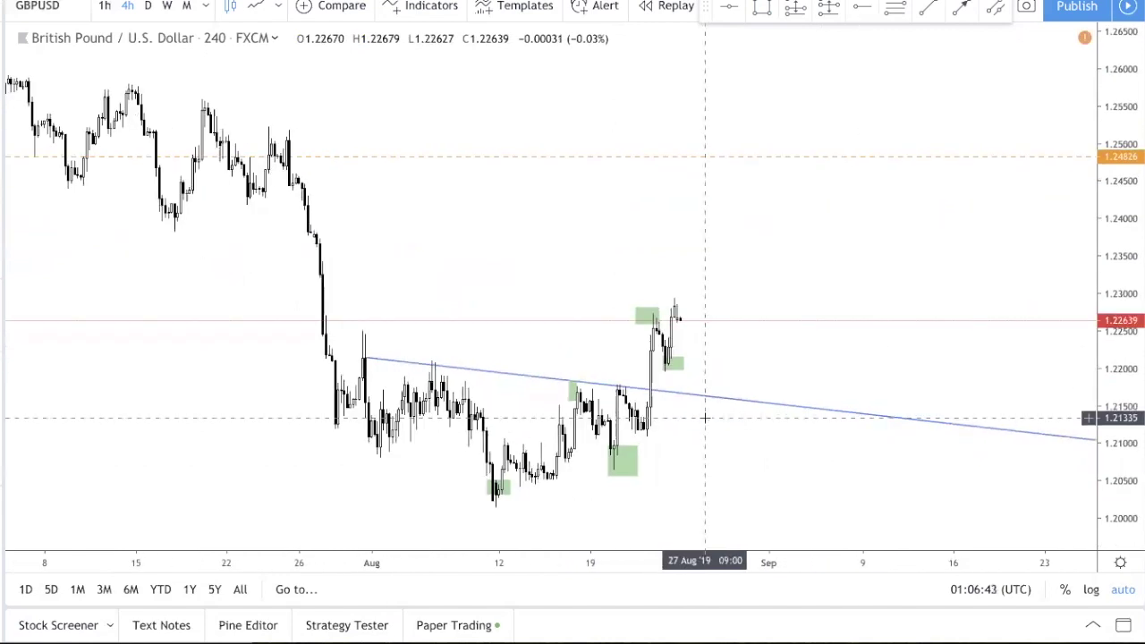
left_click(680, 363)
left_click(680, 304)
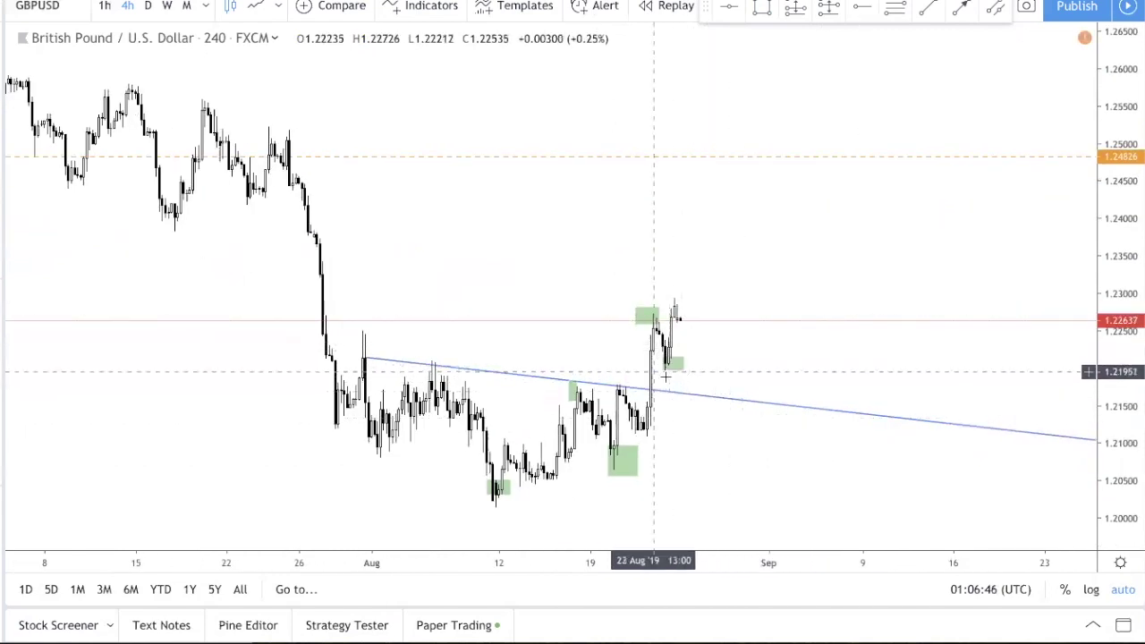
left_click(2, 170)
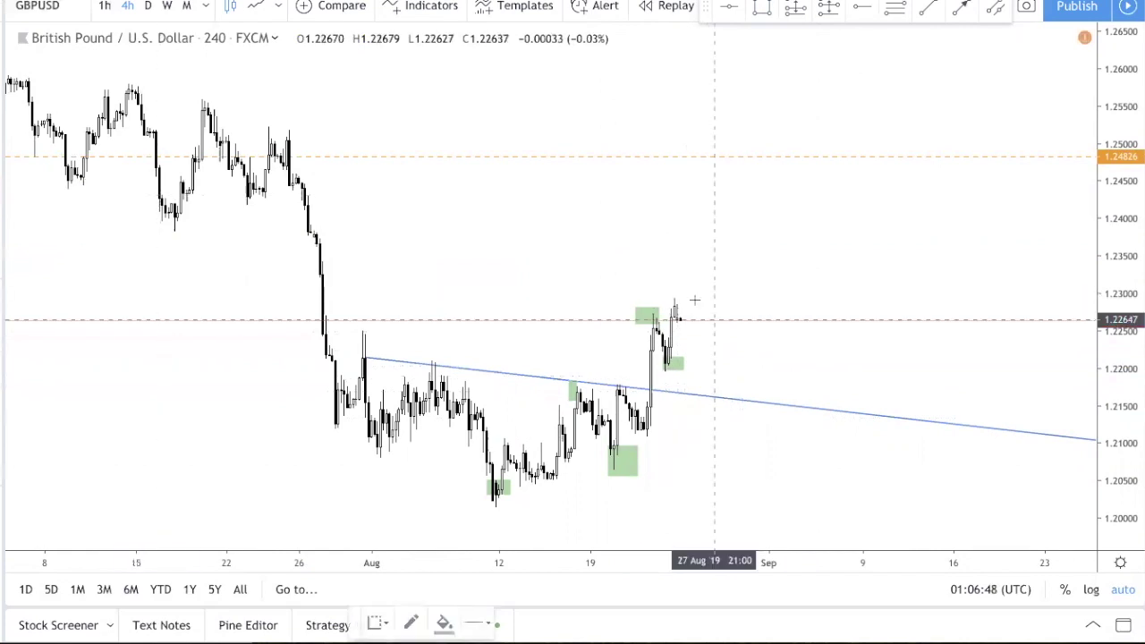
left_click_drag(673, 290, 696, 312)
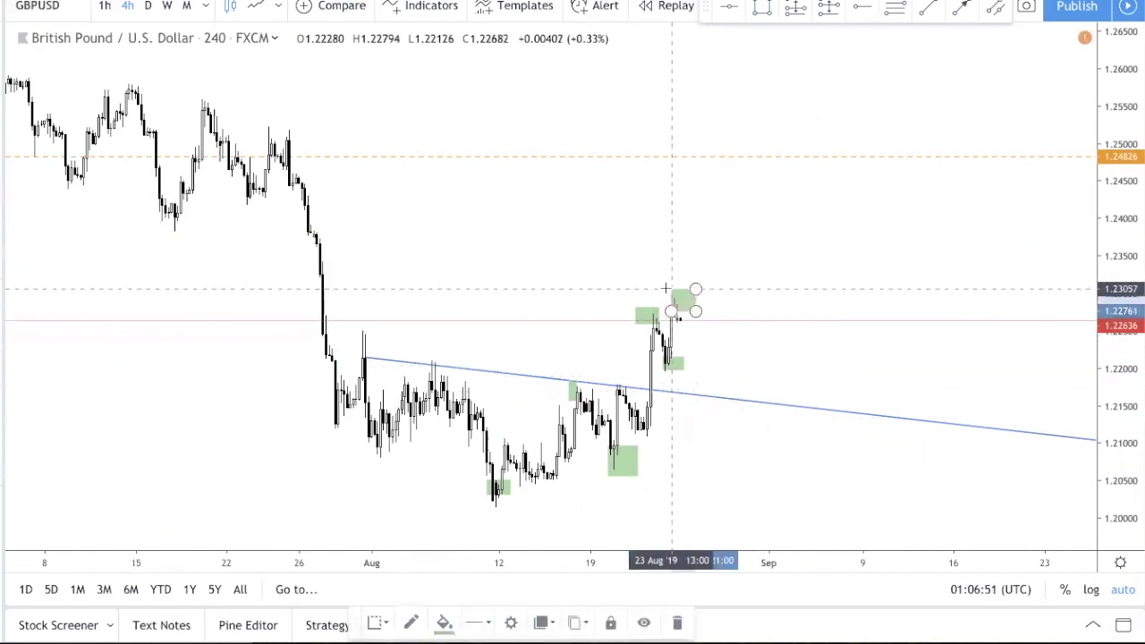
- Mark the 21–22 August low with a green rectangle spanning about 1.2102 to 1.2130
left_click(750, 242)
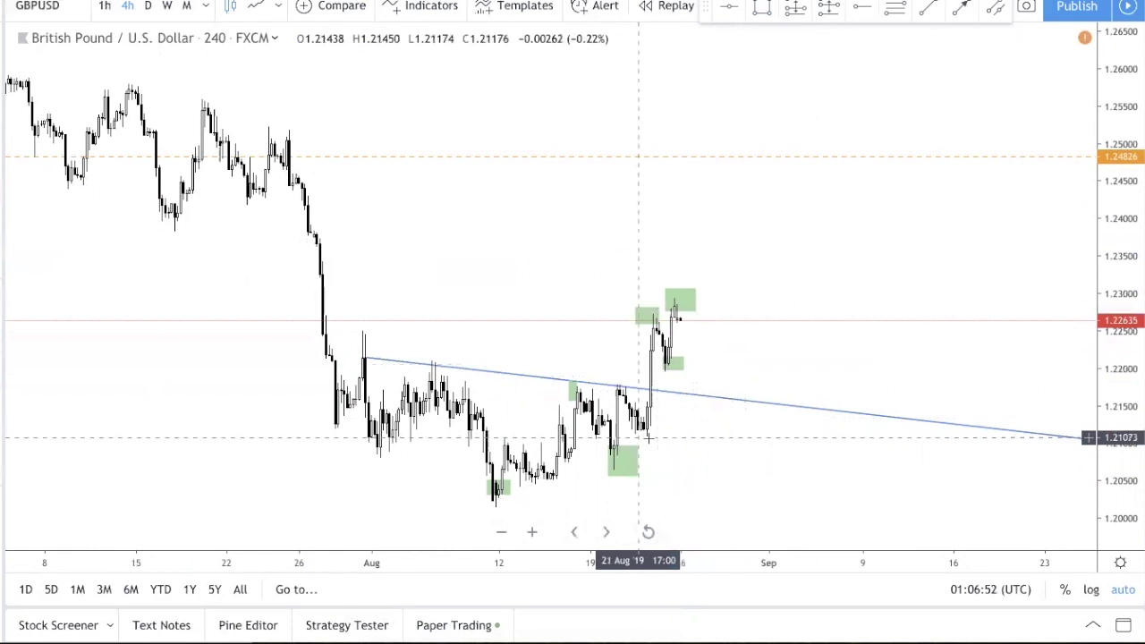
left_click(2, 170)
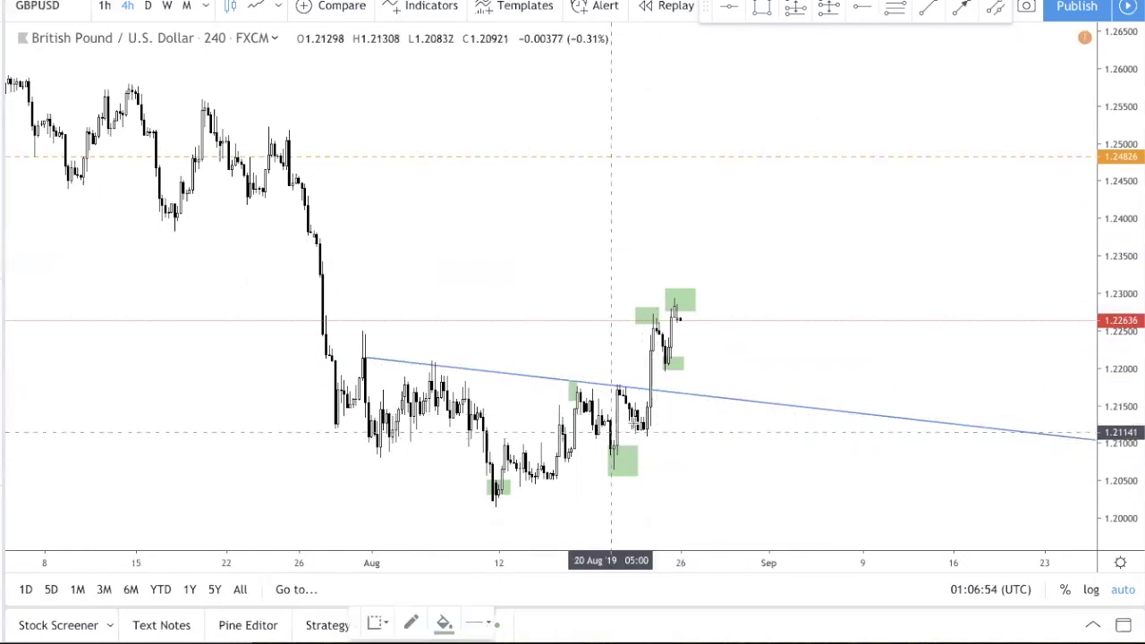
left_click_drag(633, 420, 698, 442)
left_click(749, 424)
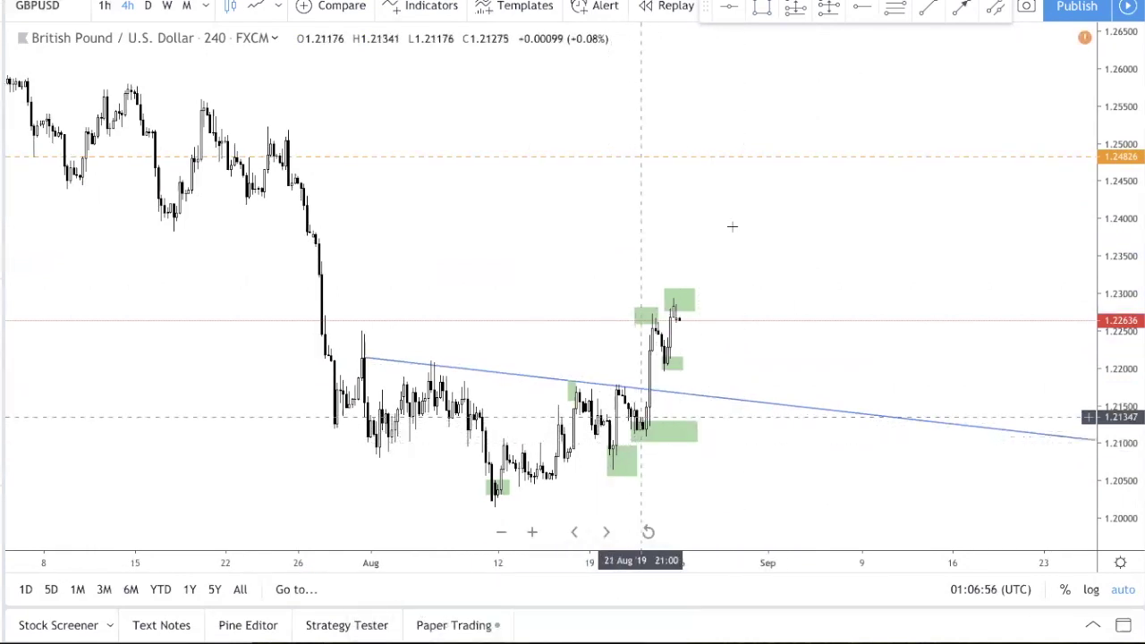
- Draw an arrow from the latest swing high down to the descending trend line at about 1.2166
left_click(958, 9)
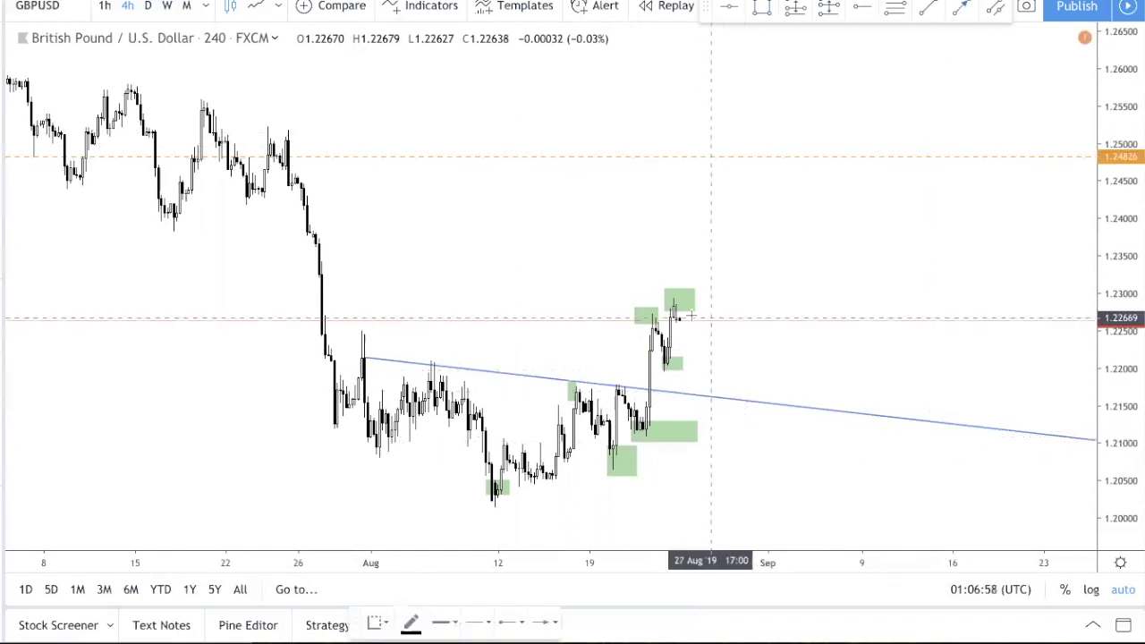
left_click_drag(674, 302, 694, 394)
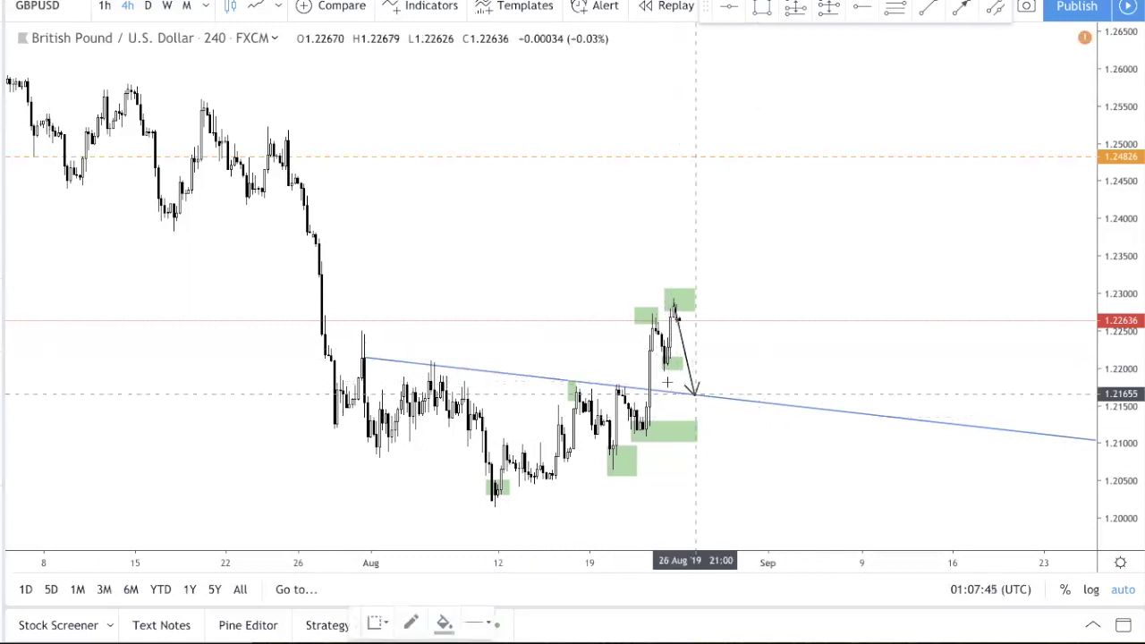
- Draw a rectangle just above the trend line from about 1.2171 to 1.2188 and fill it with yellow
left_click_drag(656, 378, 743, 389)
double_click(743, 386)
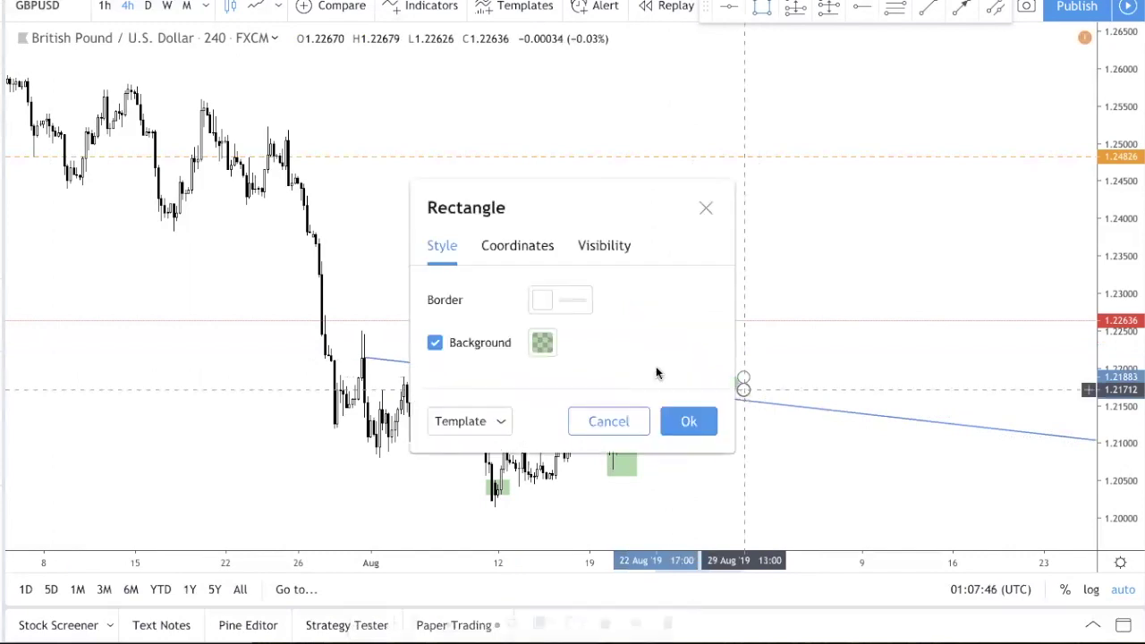
left_click(542, 343)
left_click(584, 396)
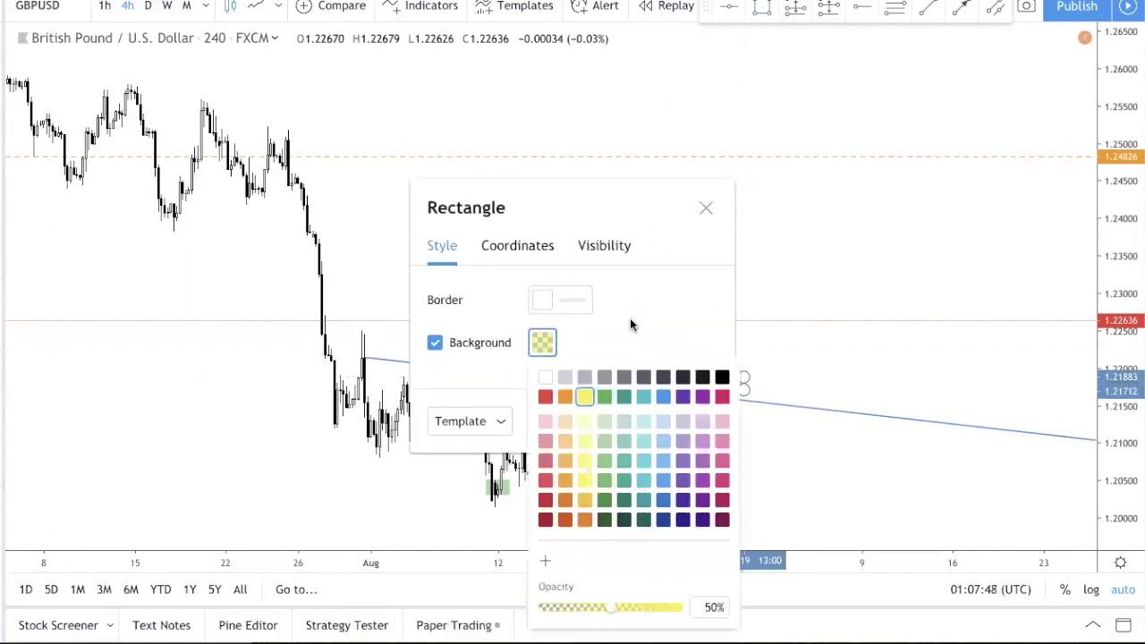
left_click(644, 409)
left_click(688, 419)
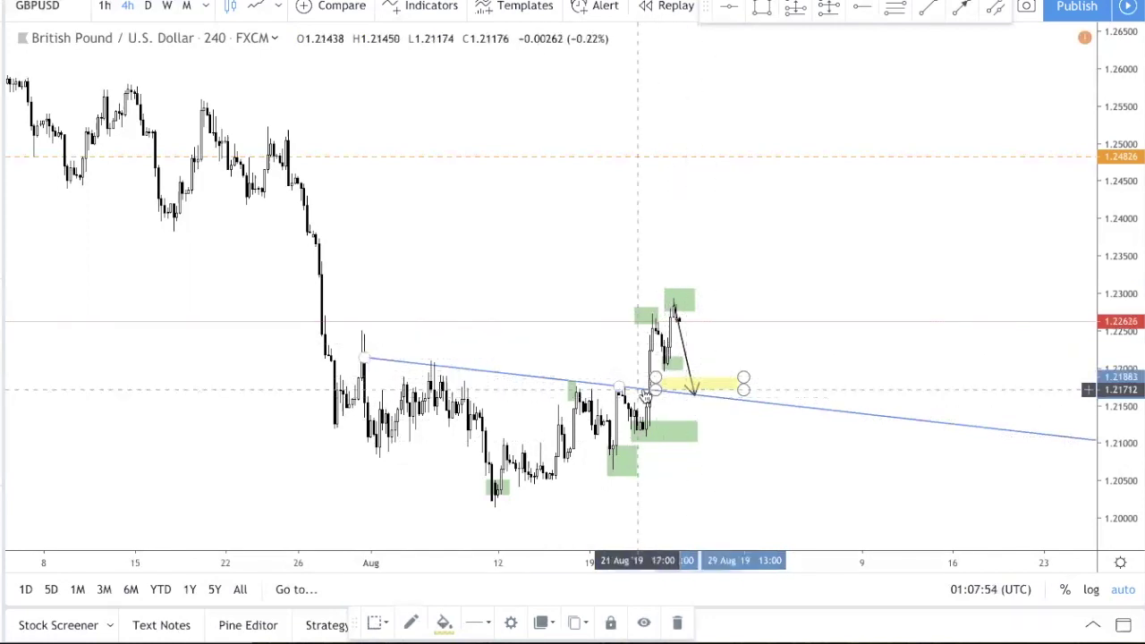
left_click(689, 308)
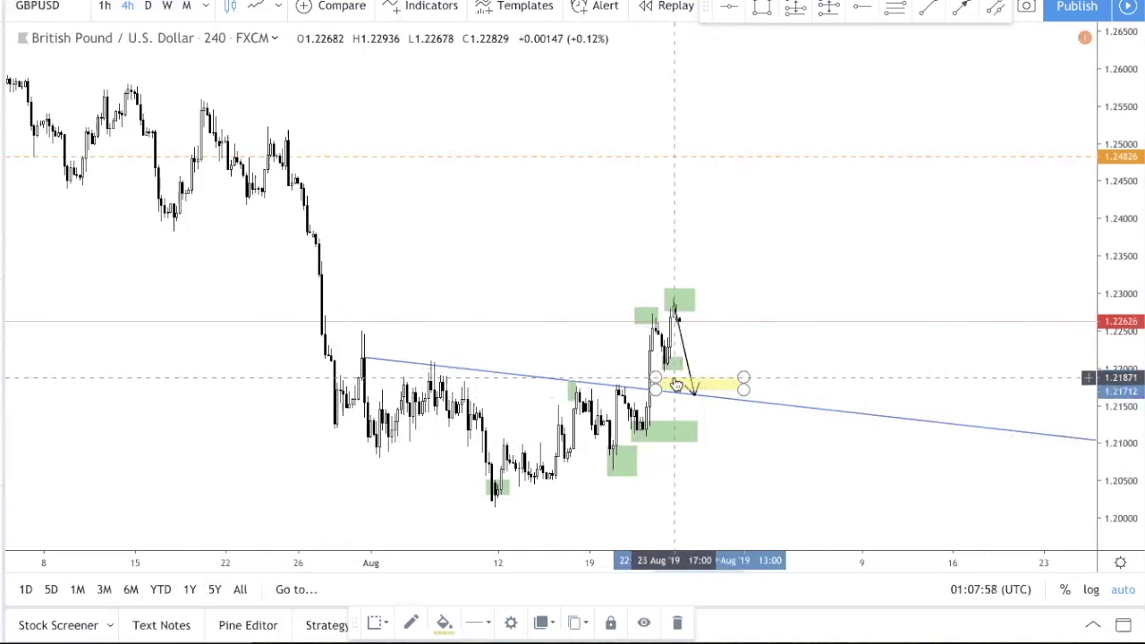
- Draw an arrow from the yellow zone up to the dashed orange level at 1.24826
left_click(971, 11)
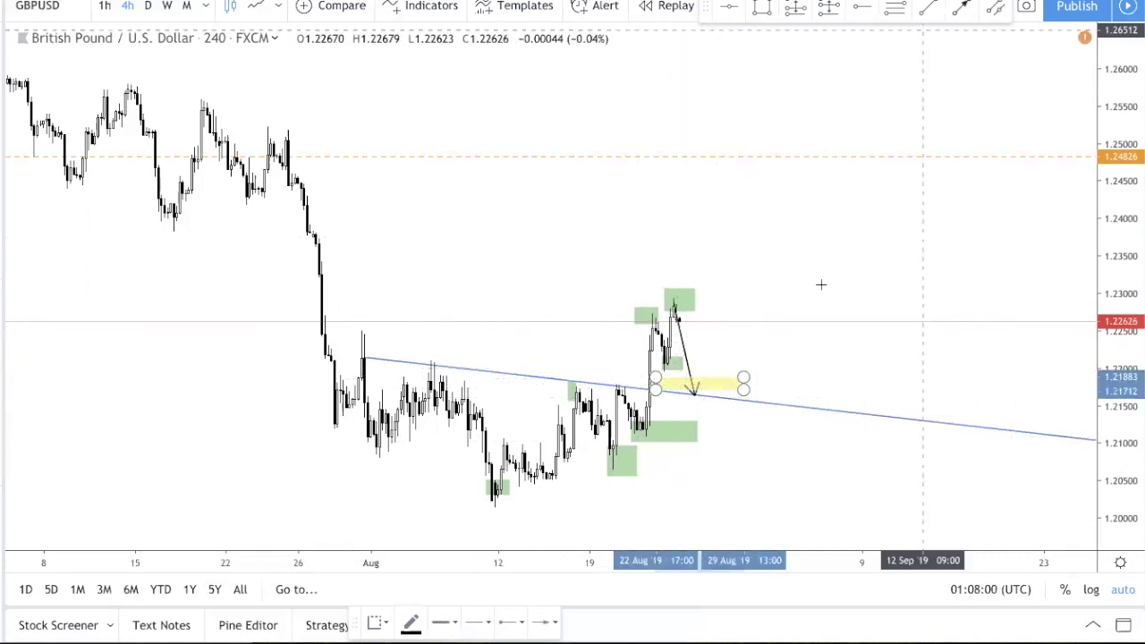
left_click(706, 386)
left_click(780, 158)
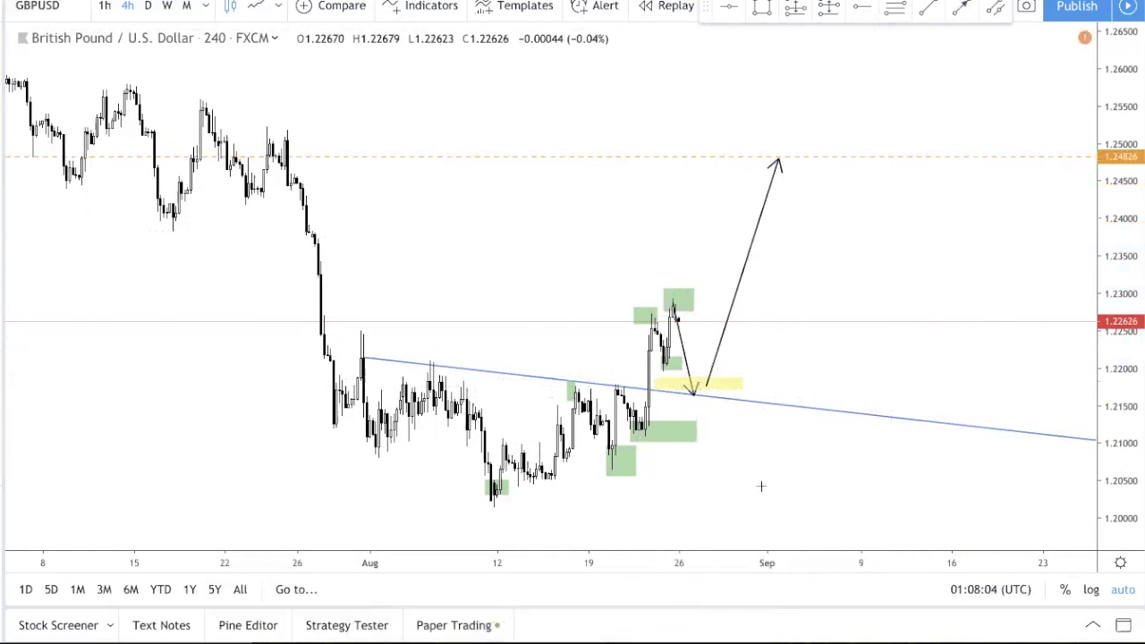
- Draw a shallow pullback arrow from the latest high to about 1.2227 and a steep arrow from there up to about 1.2476
left_click(690, 386)
left_click(673, 304)
left_click(693, 347)
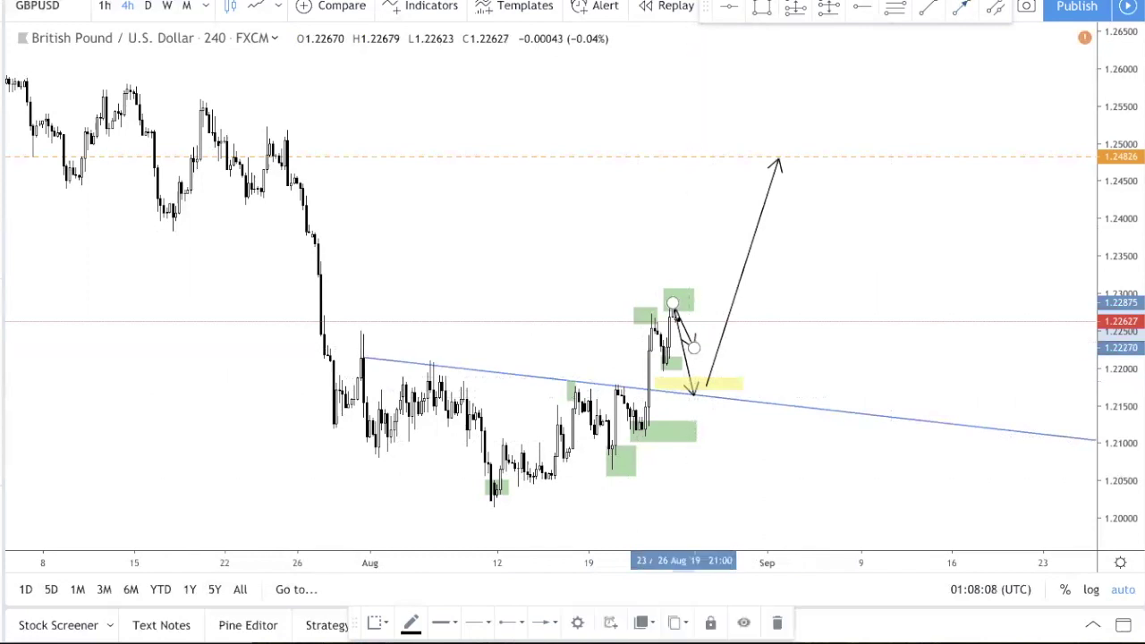
left_click(695, 342)
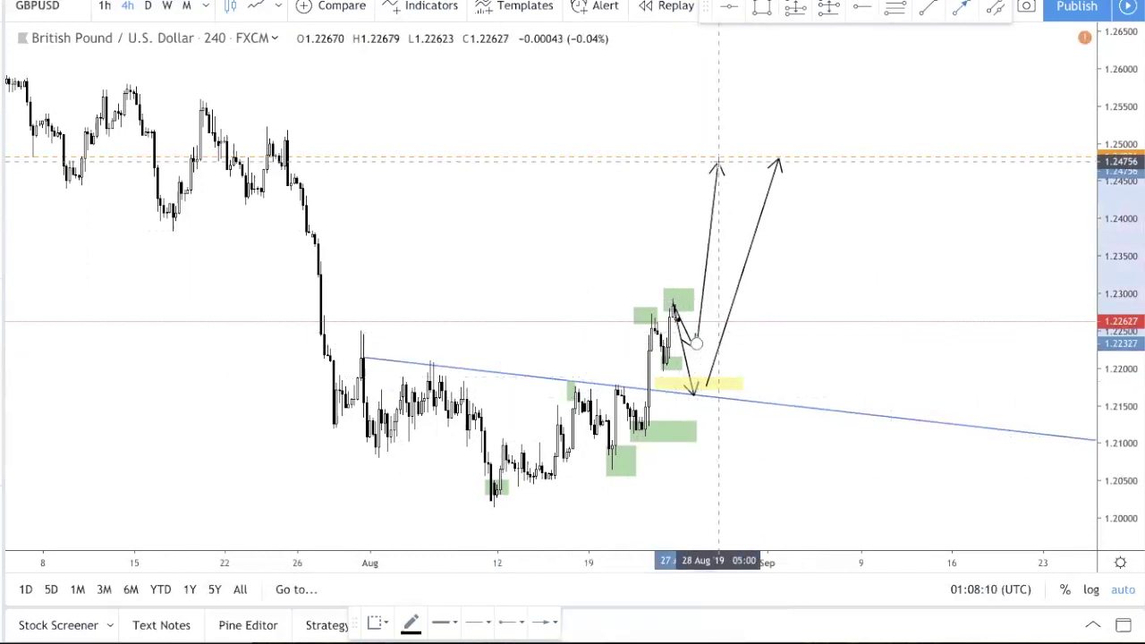
left_click(718, 164)
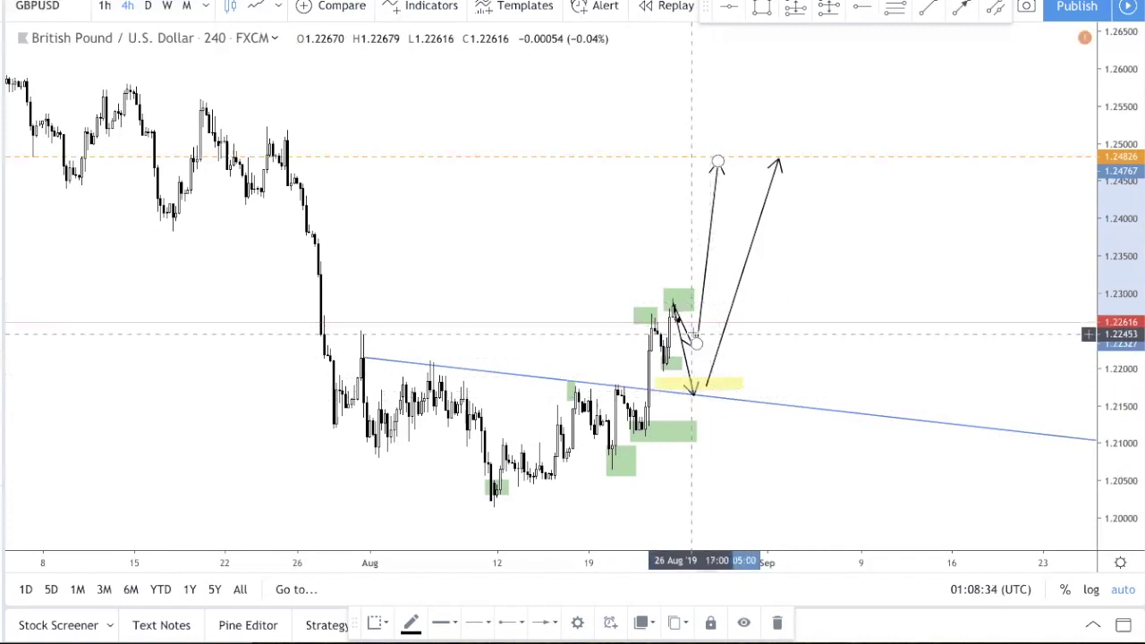
- Delete the shallow pullback arrow and both rising arrows, keeping only the arrow down to the trend line
key("Delete")
left_click(736, 295)
key("Delete")
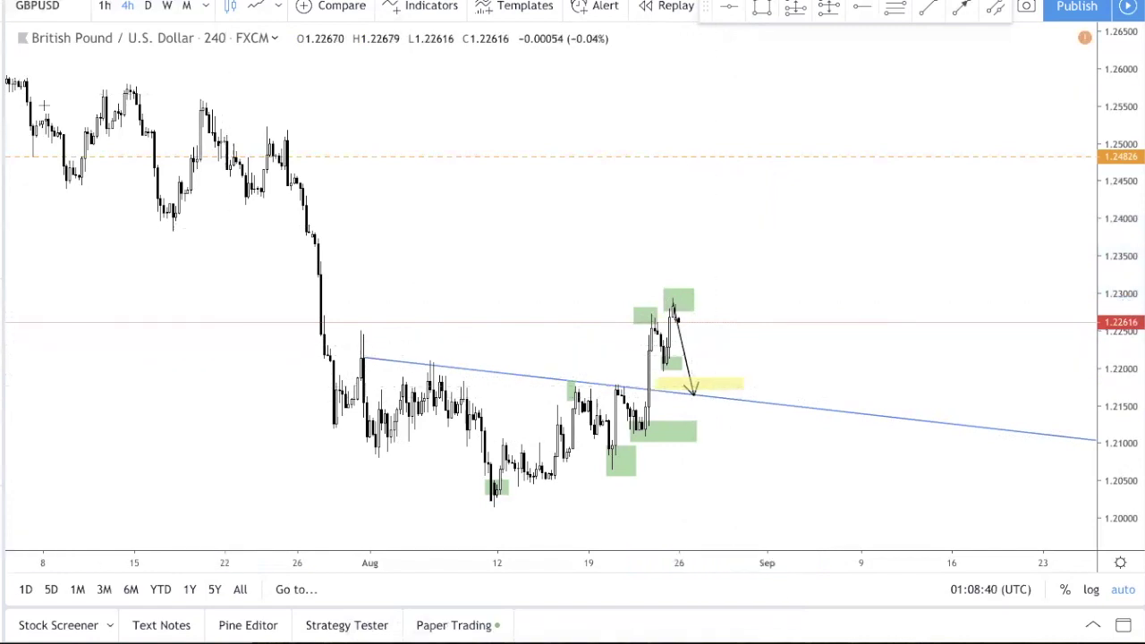
- Draw an arrow from the trend line up to about 1.2264, followed by one falling through the trend line to about 1.2103
left_click(697, 392)
left_click(709, 323)
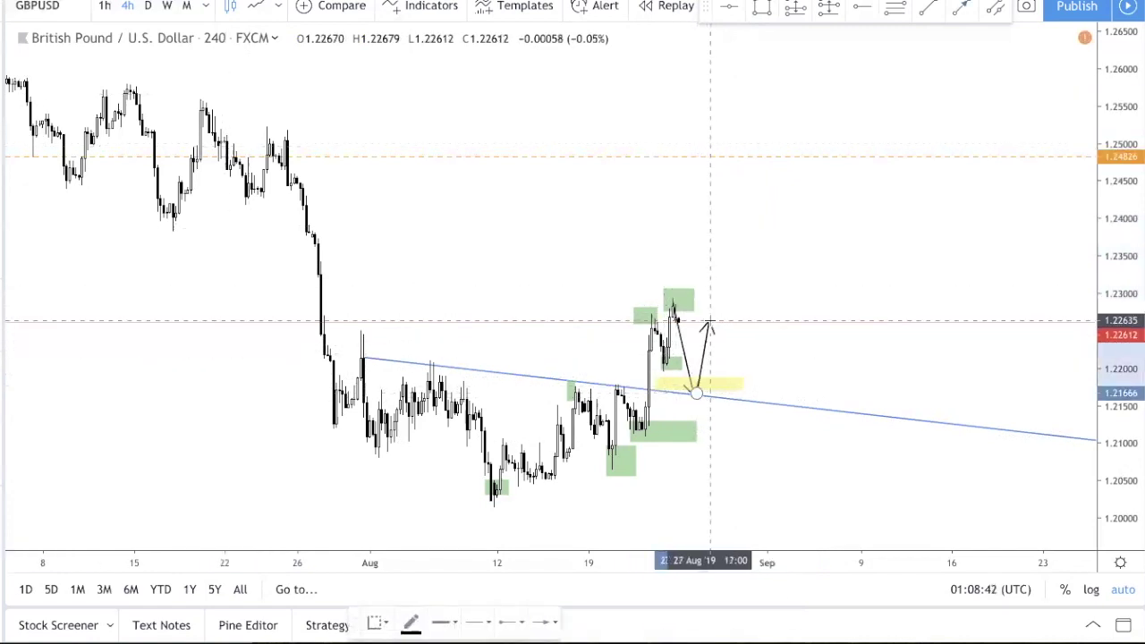
left_click(763, 293)
left_click(3, 114)
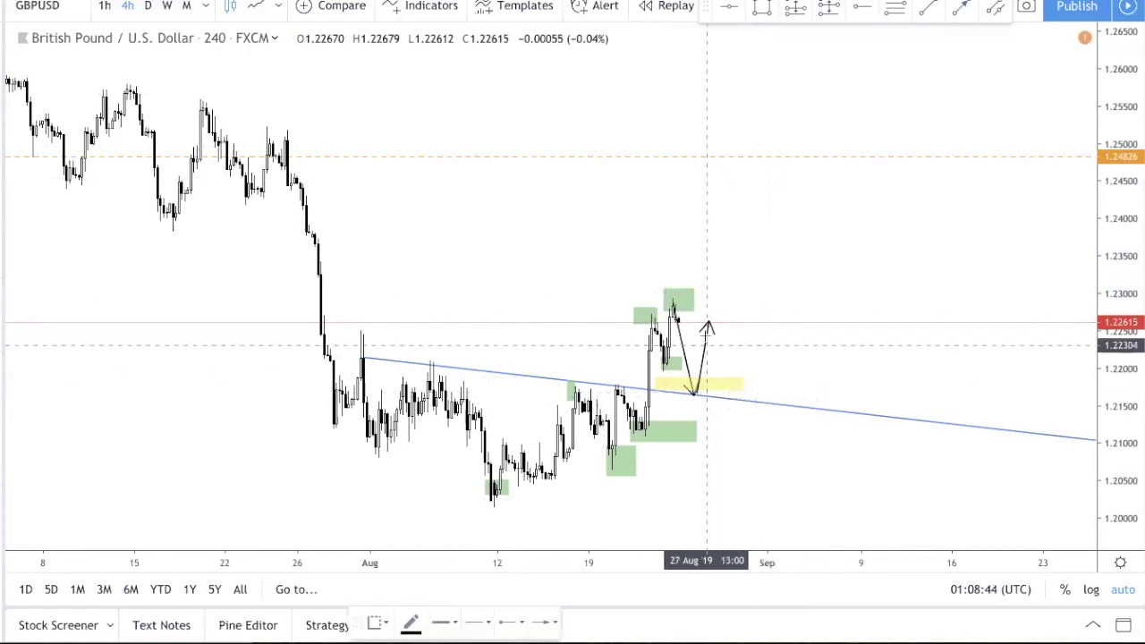
left_click(708, 324)
left_click(735, 438)
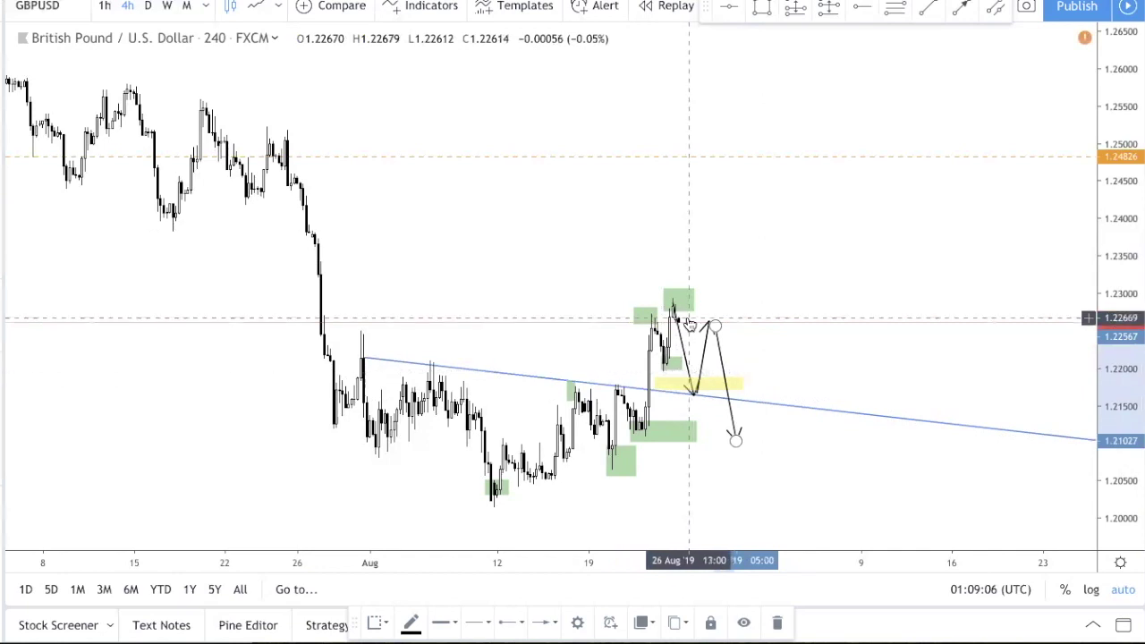
- Place a long position with entry at 1.22635, stop at 1.20913 and target at 1.24745
left_click(7, 240)
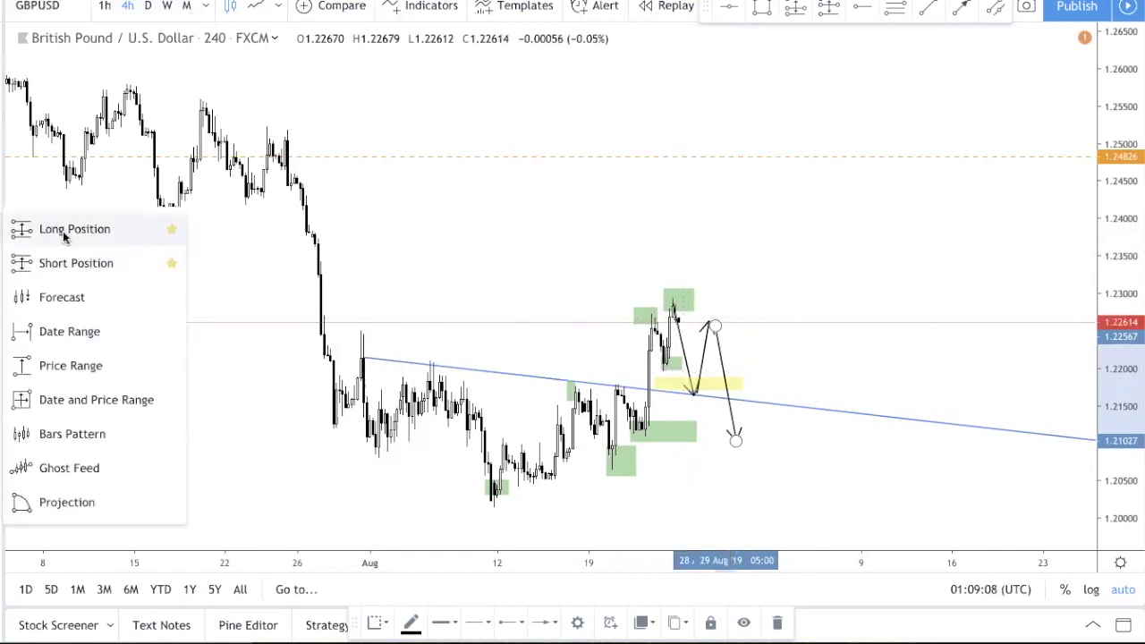
left_click(63, 231)
left_click(710, 322)
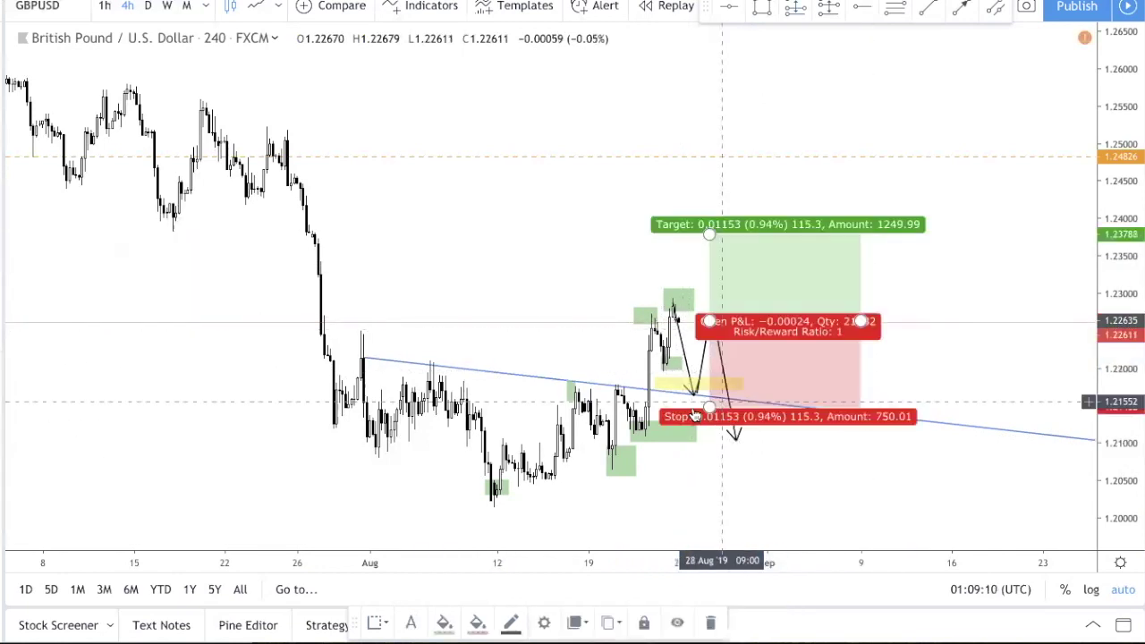
left_click_drag(709, 407, 706, 450)
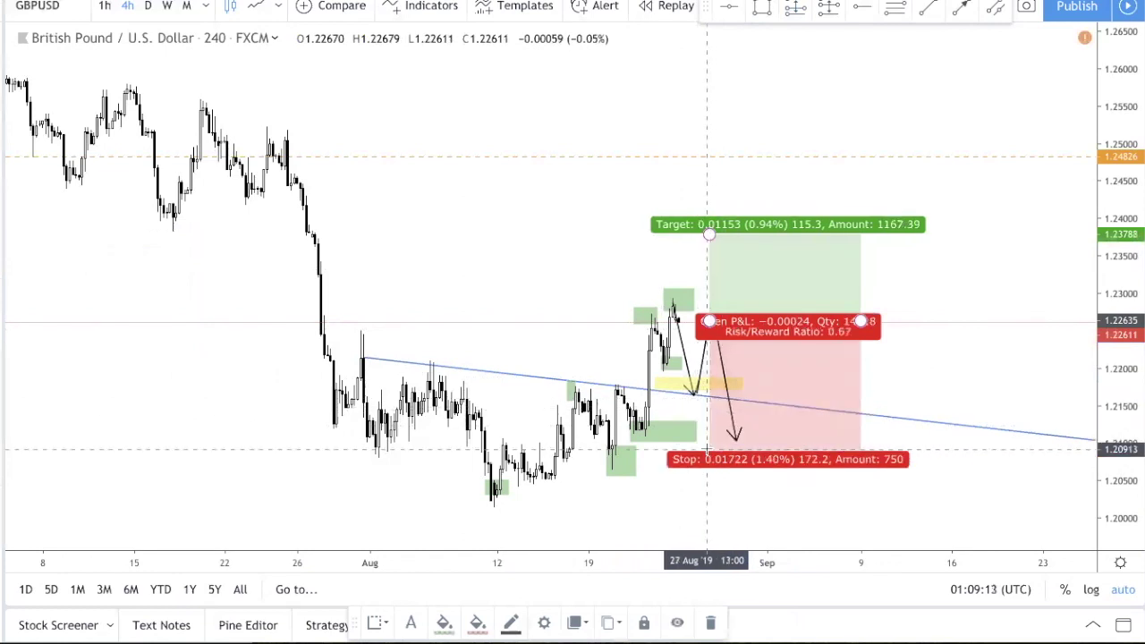
left_click_drag(709, 233, 708, 161)
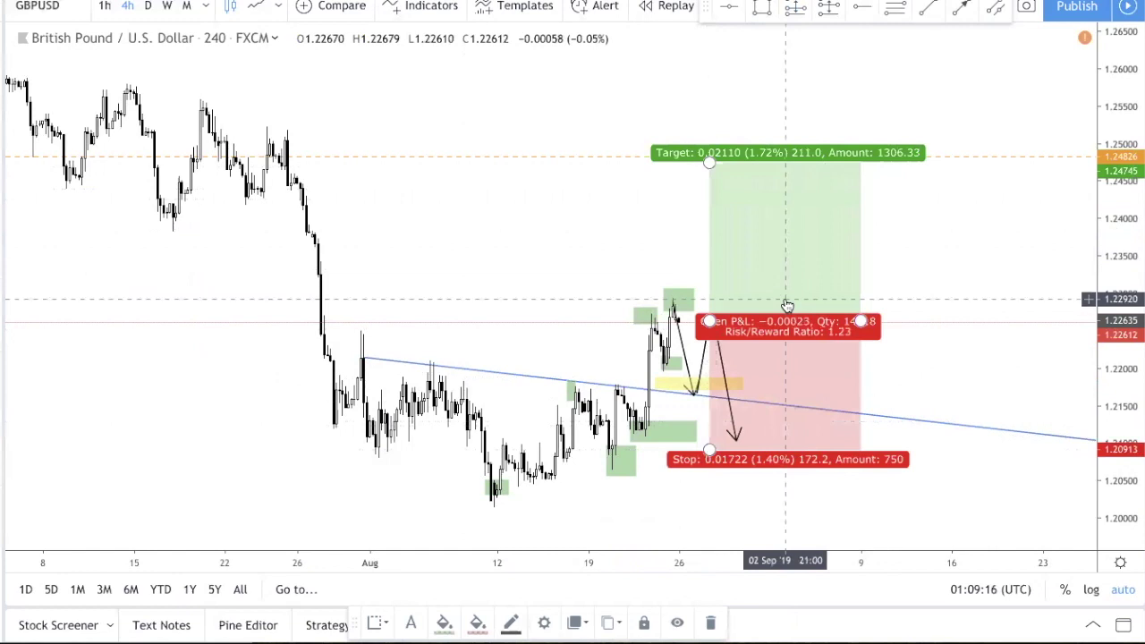